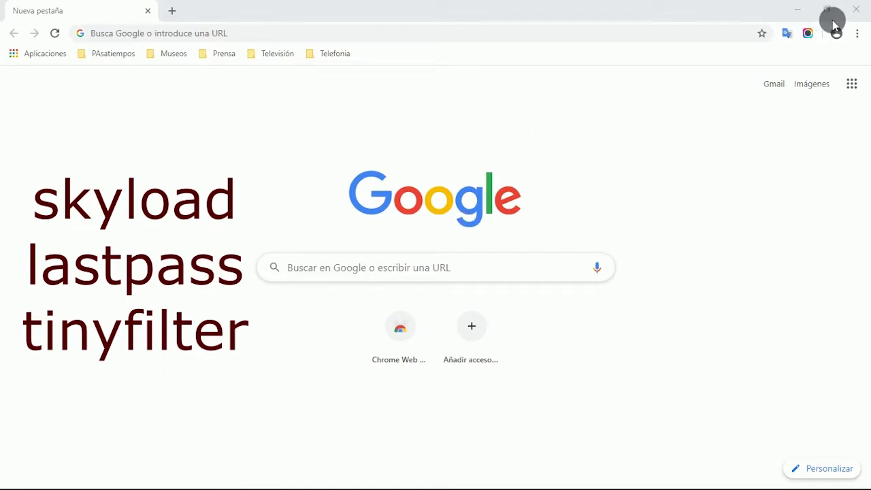
- Open the browser's extensions page and go from there to the Chrome Web Store
{"action": "left_click", "coordinate": [857, 39]}
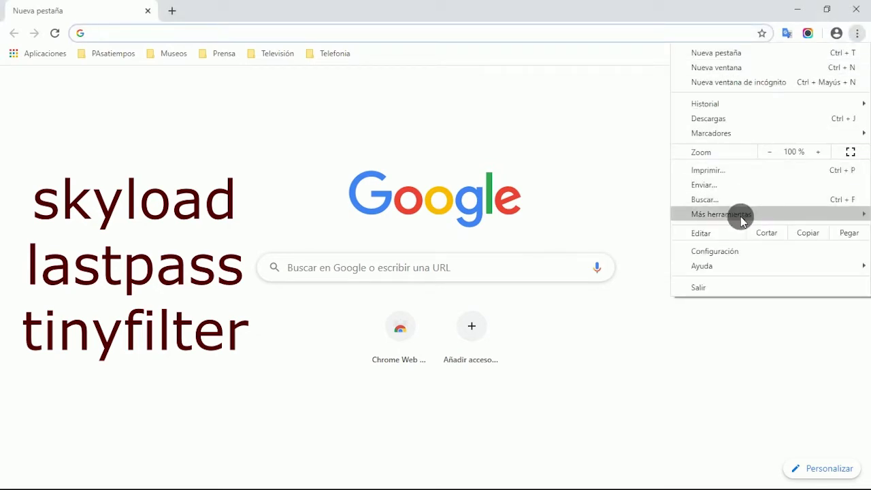
{"action": "mouse_move", "coordinate": [729, 215]}
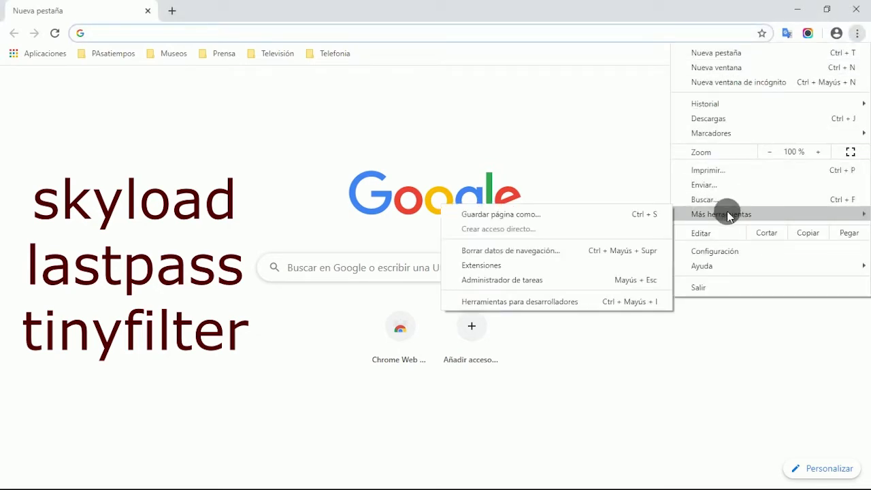
{"action": "left_click", "coordinate": [486, 266]}
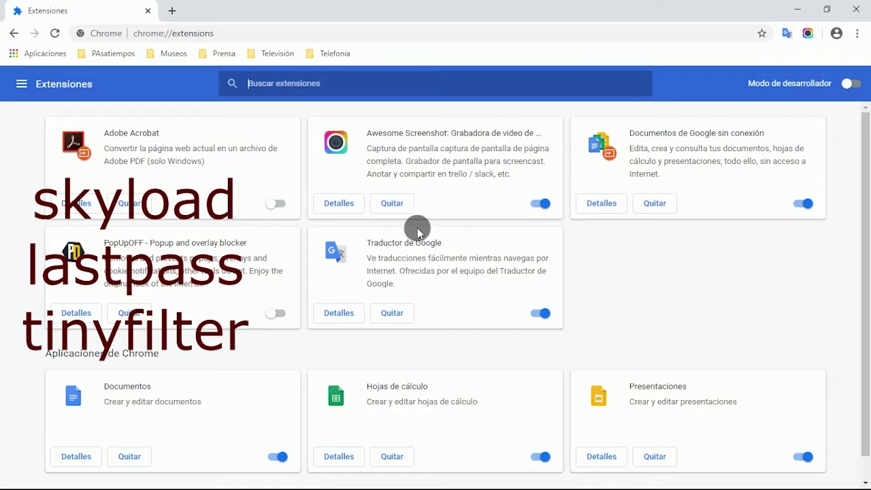
{"action": "left_click", "coordinate": [22, 83]}
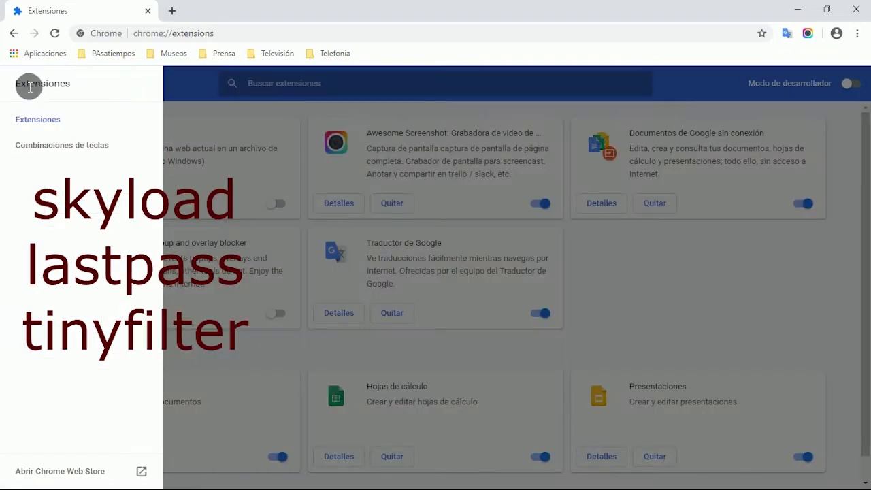
{"action": "left_click", "coordinate": [78, 473]}
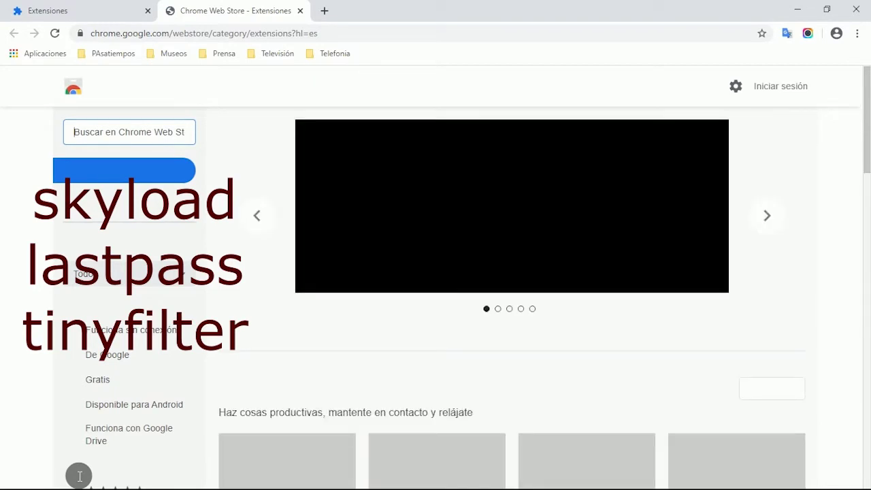
- Search the Chrome Web Store for "skyload"
{"action": "type", "text": "skyloa"}
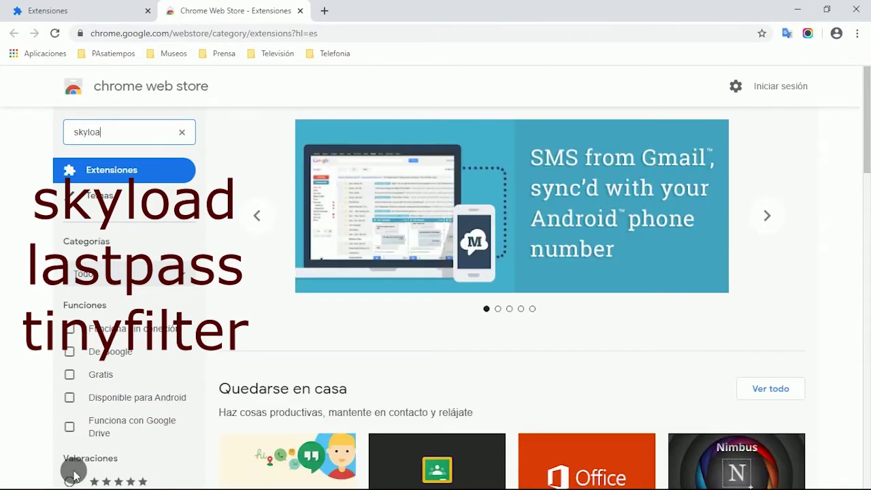
{"action": "type", "text": "der"}
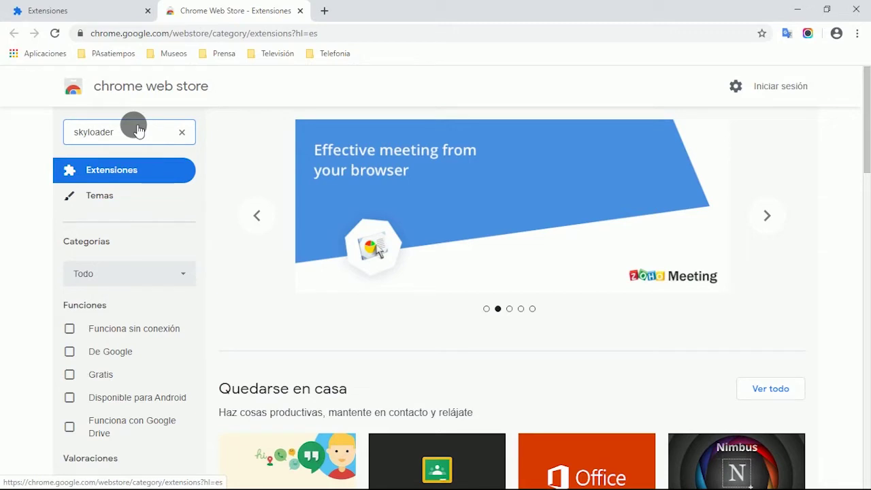
{"action": "key", "text": "Return"}
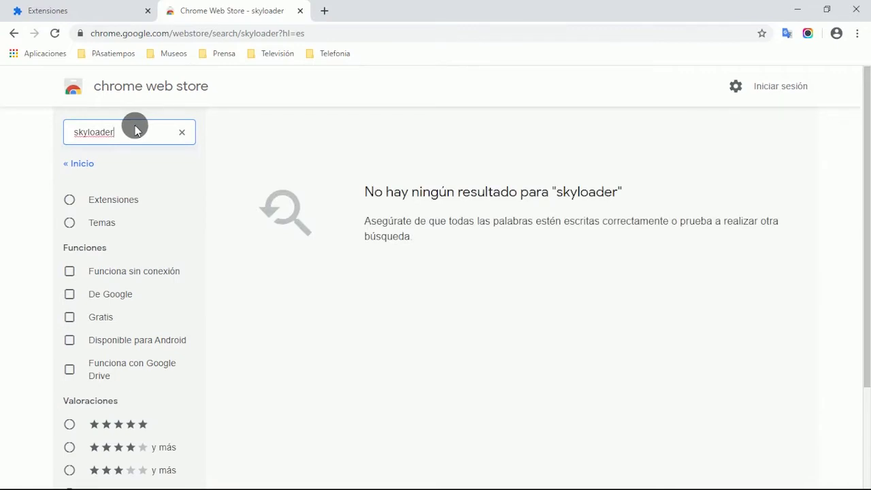
{"action": "key", "text": "BackSpace"}
{"action": "key", "text": "BackSpace"}
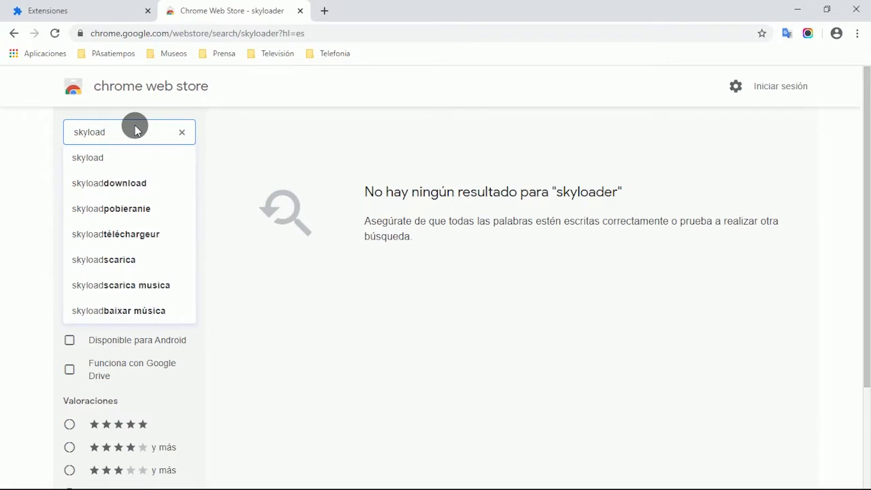
{"action": "left_click", "coordinate": [90, 157]}
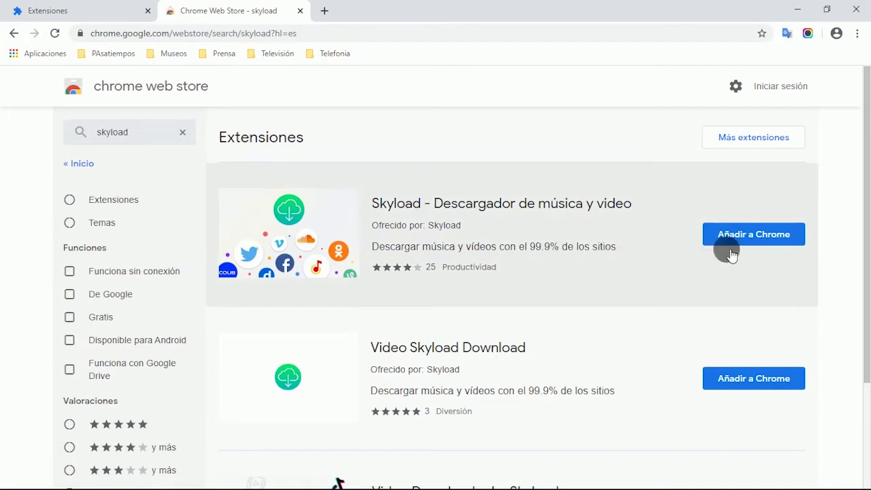
- Install the "Skyload - Descargador de música y video" extension, close its welcome page and check its popup on the store page
{"action": "left_click", "coordinate": [746, 233]}
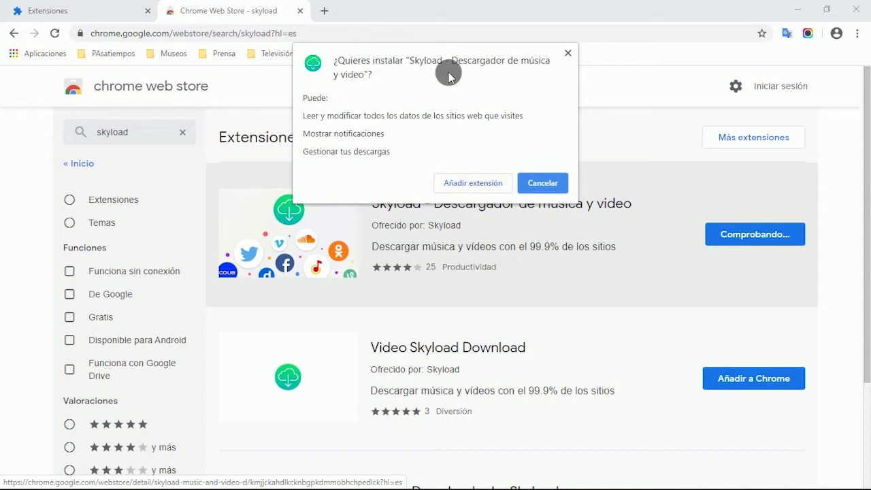
{"action": "left_click", "coordinate": [459, 181]}
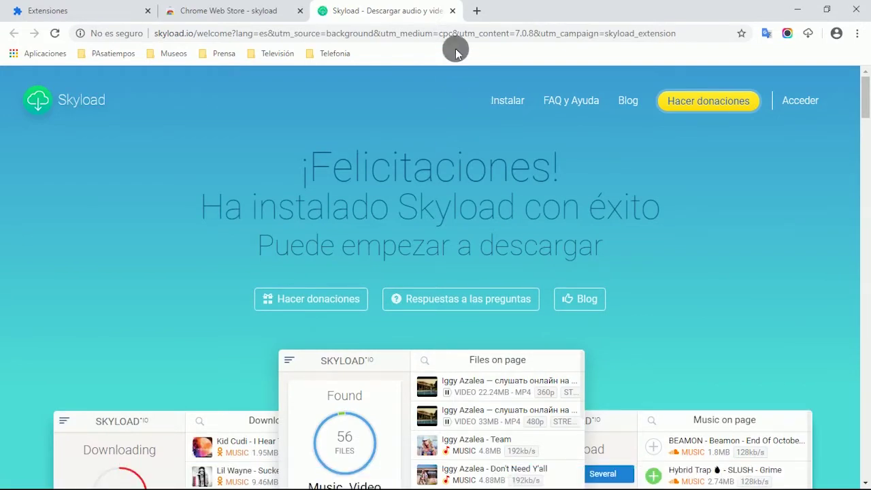
{"action": "left_click", "coordinate": [453, 11]}
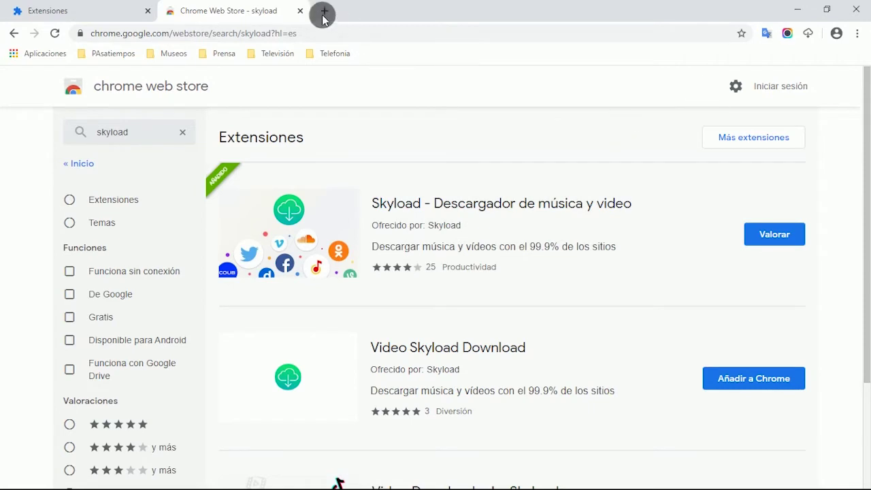
{"action": "left_click", "coordinate": [803, 34]}
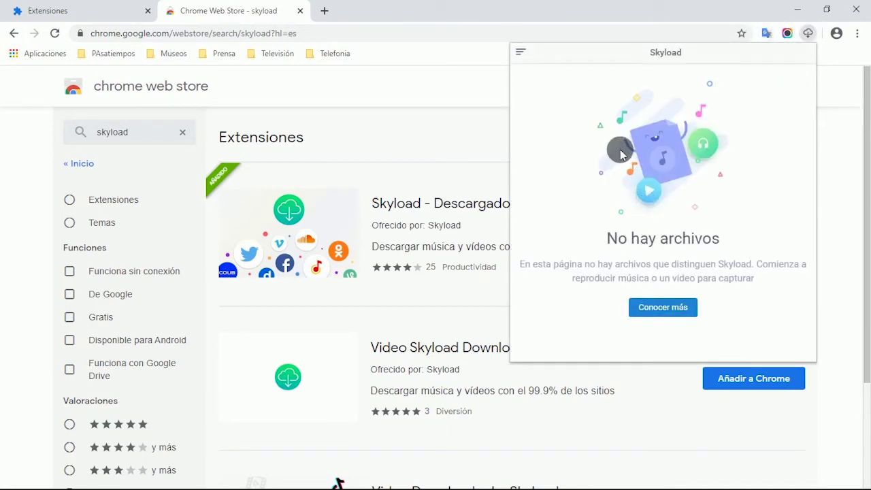
{"action": "left_click", "coordinate": [832, 144]}
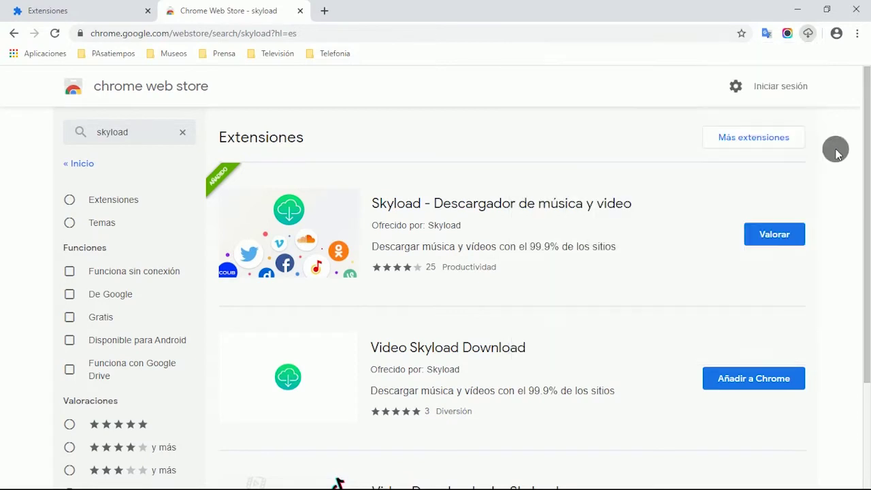
- Close the Chrome Web Store page and load elmundo.es in a new tab
{"action": "left_click", "coordinate": [301, 11]}
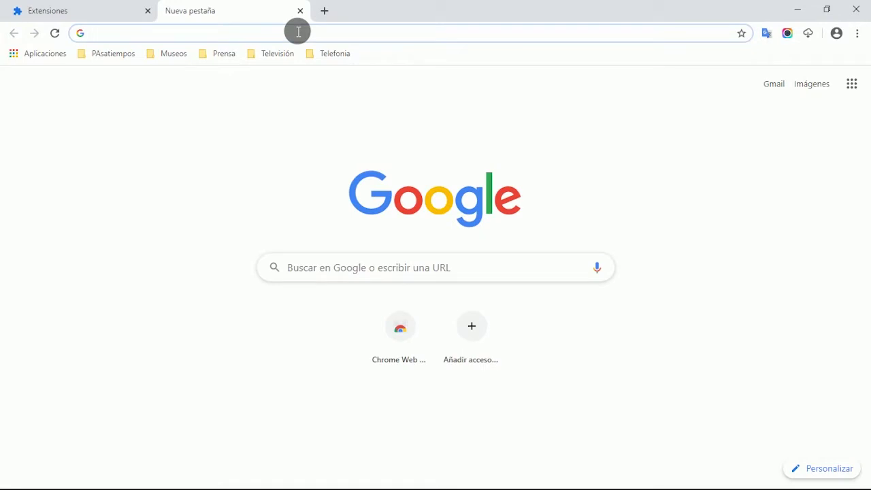
{"action": "type", "text": "elmundo"}
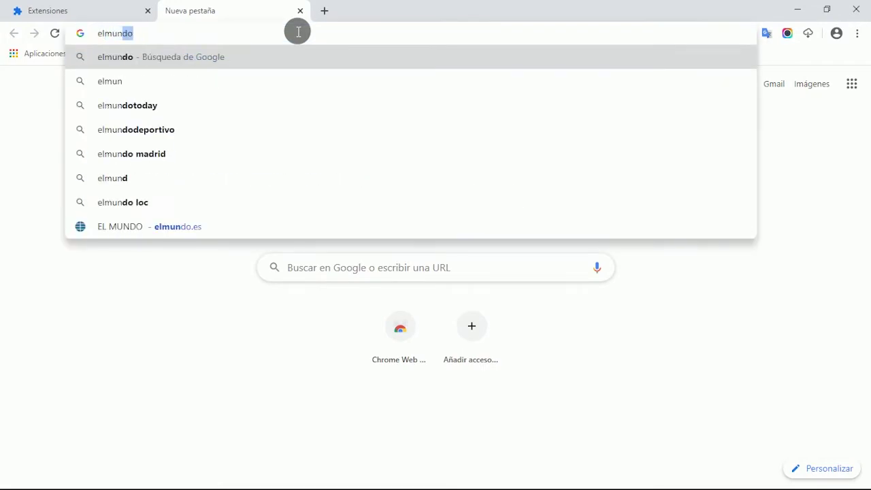
{"action": "type", "text": ".es"}
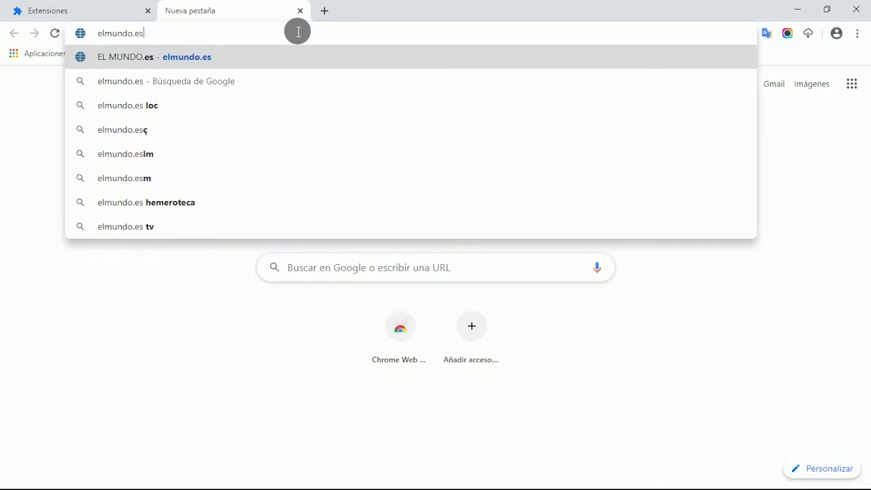
{"action": "key", "text": "Return"}
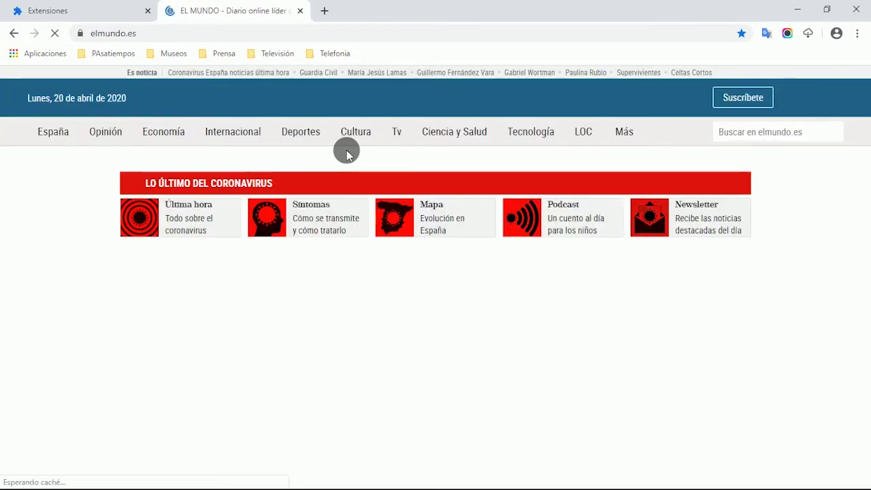
- Open Skyload on the El Mundo front page to view the videos it detects there
{"action": "scroll", "coordinate": [723, 267], "scroll_direction": "down", "scroll_amount": 5}
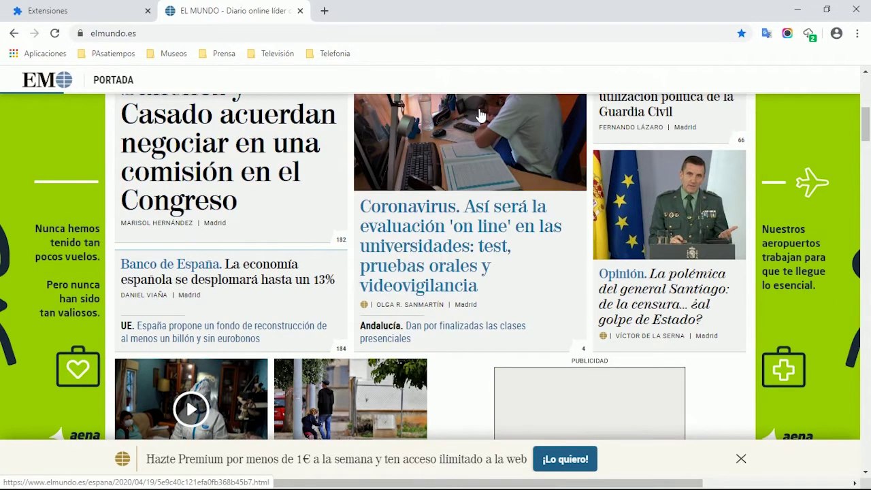
{"action": "left_click", "coordinate": [685, 116]}
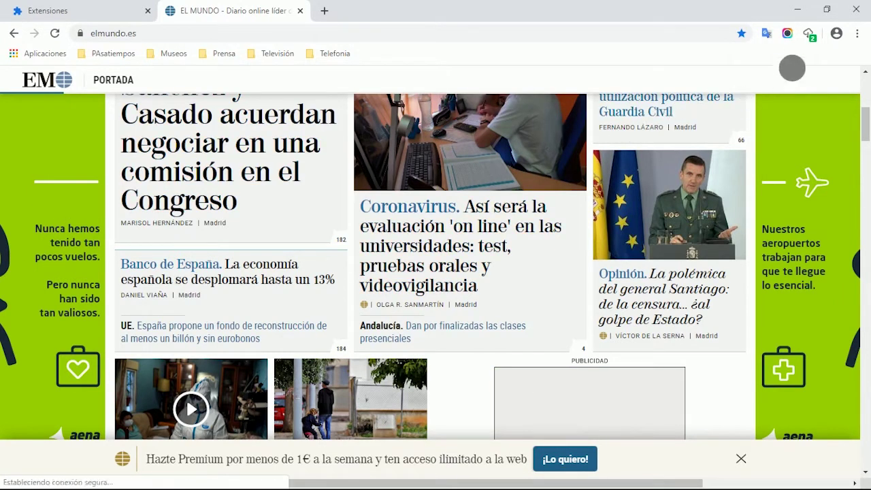
{"action": "left_click", "coordinate": [811, 35]}
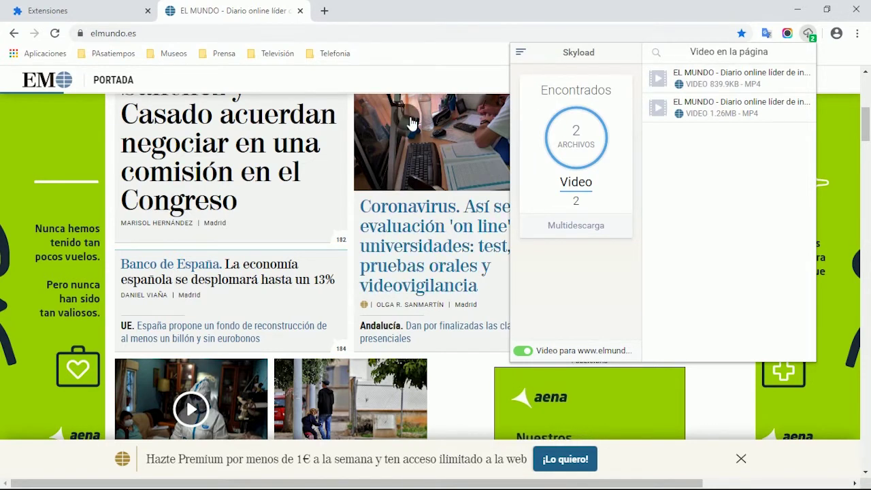
{"action": "left_click", "coordinate": [584, 170]}
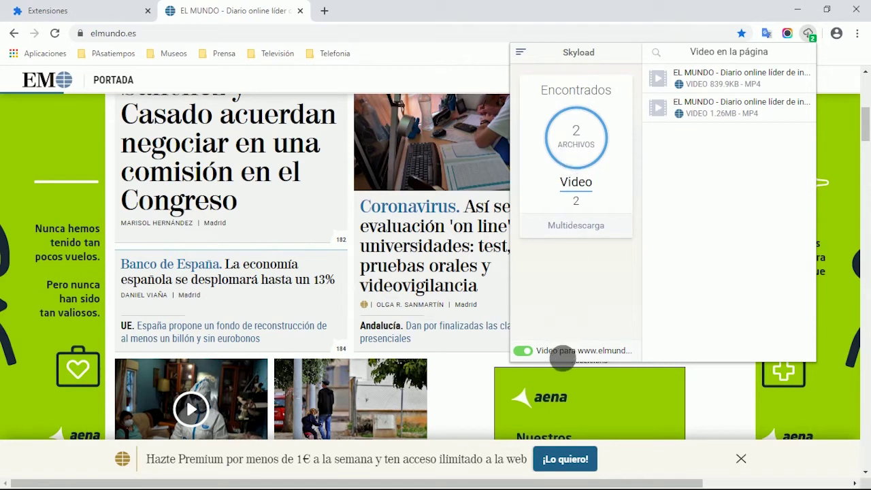
- Download the 839.9 KB and 1.26 MB El Mundo videos together with Skyload's Multidescarga
{"action": "left_click", "coordinate": [577, 229]}
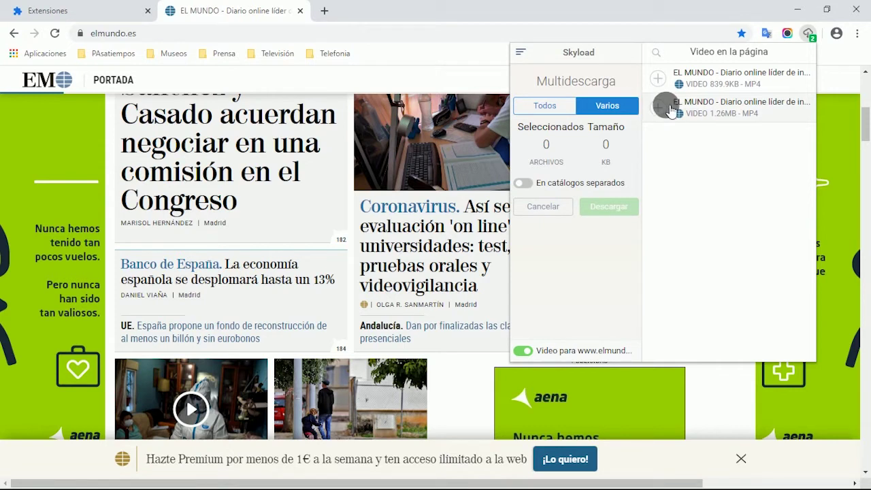
{"action": "left_click", "coordinate": [732, 113]}
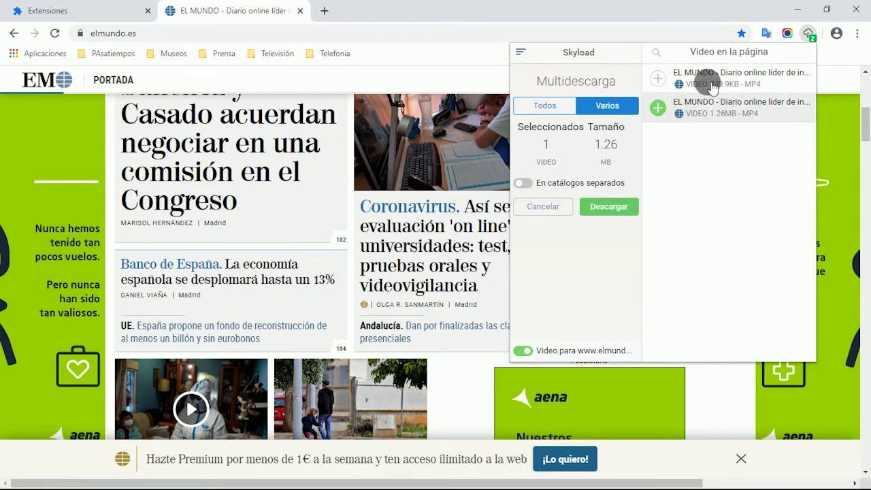
{"action": "left_click", "coordinate": [712, 85]}
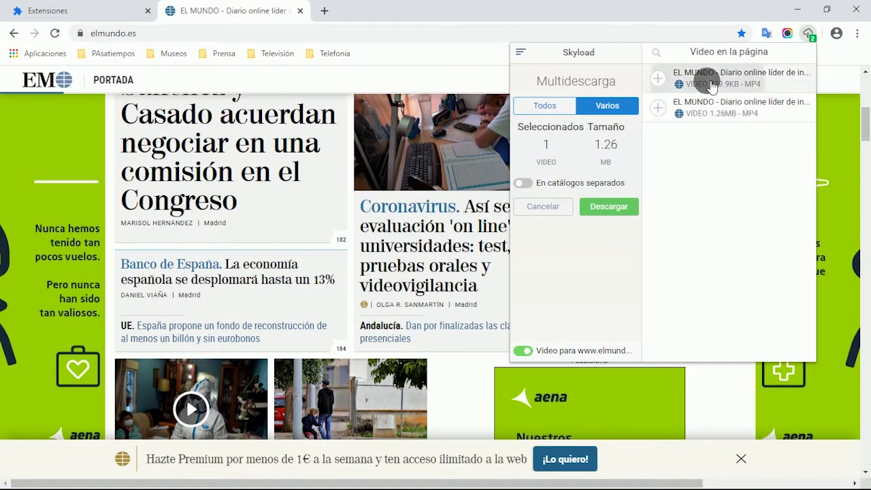
{"action": "left_click", "coordinate": [709, 82]}
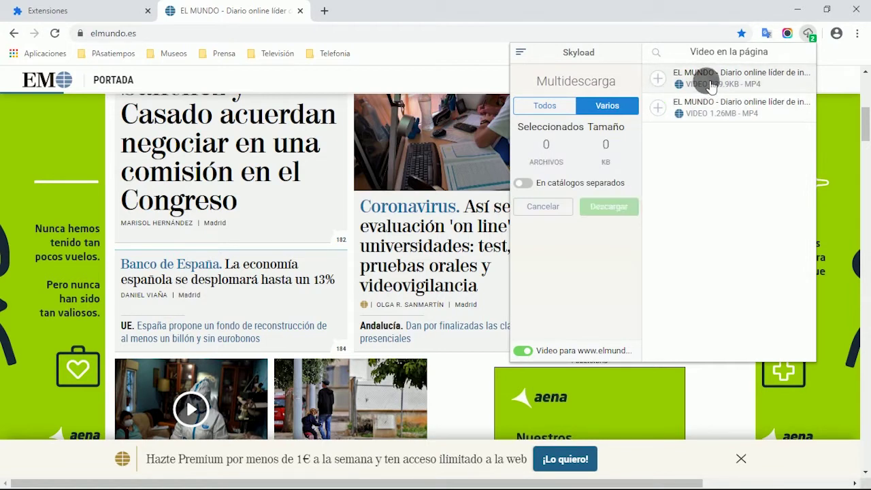
{"action": "left_click", "coordinate": [660, 80]}
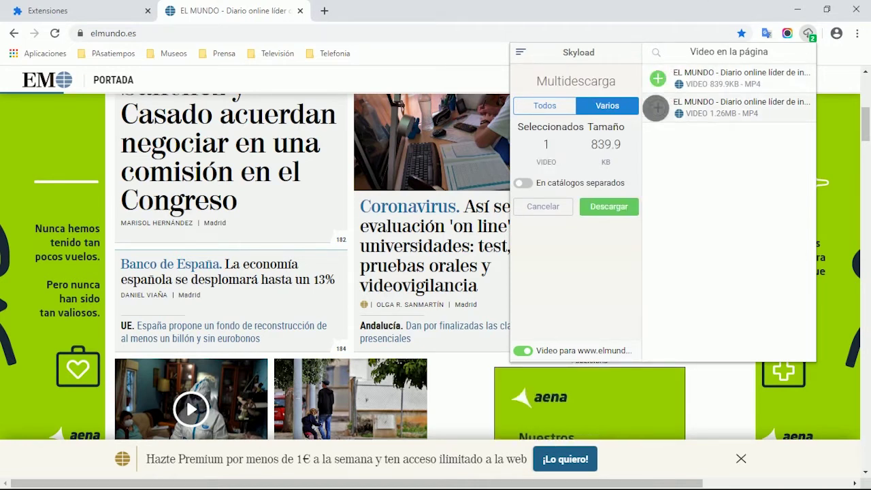
{"action": "left_click", "coordinate": [658, 109]}
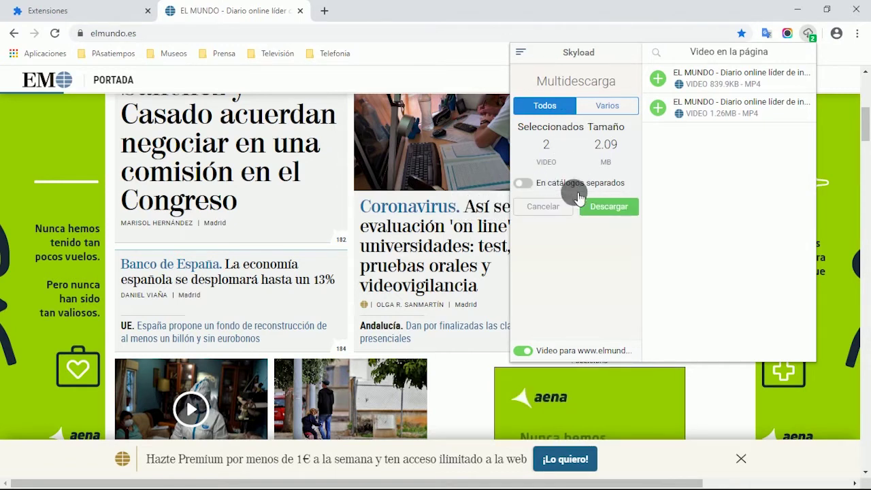
{"action": "left_click", "coordinate": [612, 213]}
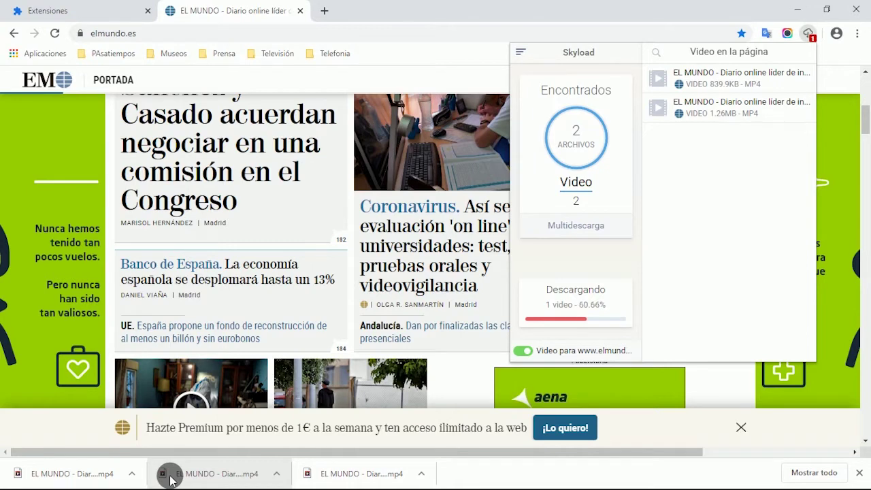
- Show the downloaded El Mundo MP4 files in the Descargas folder and examine them
{"action": "left_click", "coordinate": [132, 474]}
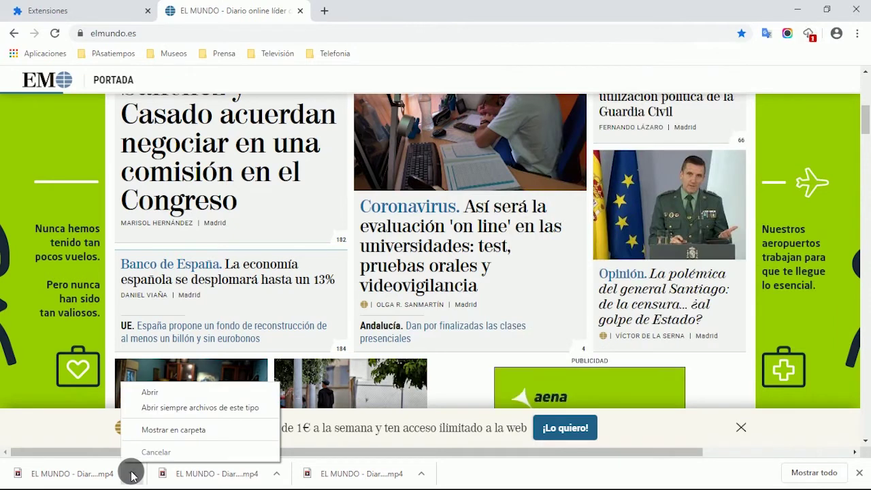
{"action": "left_click", "coordinate": [167, 430]}
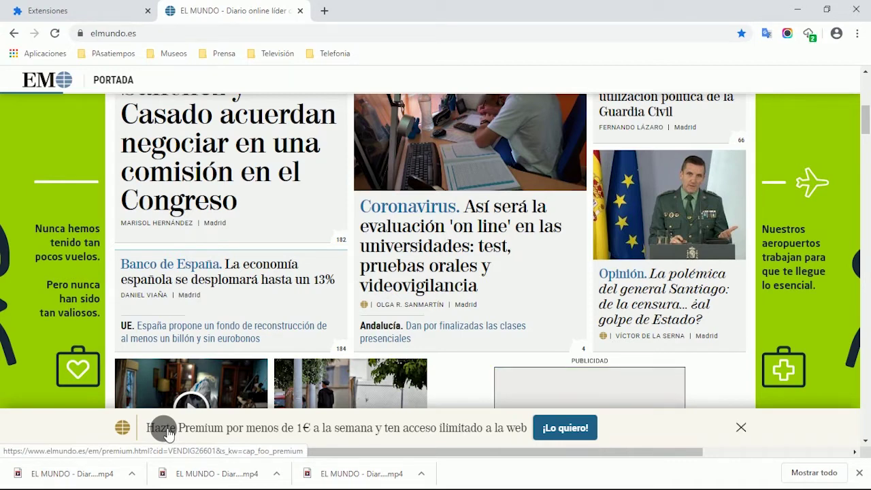
{"action": "left_click", "coordinate": [163, 480]}
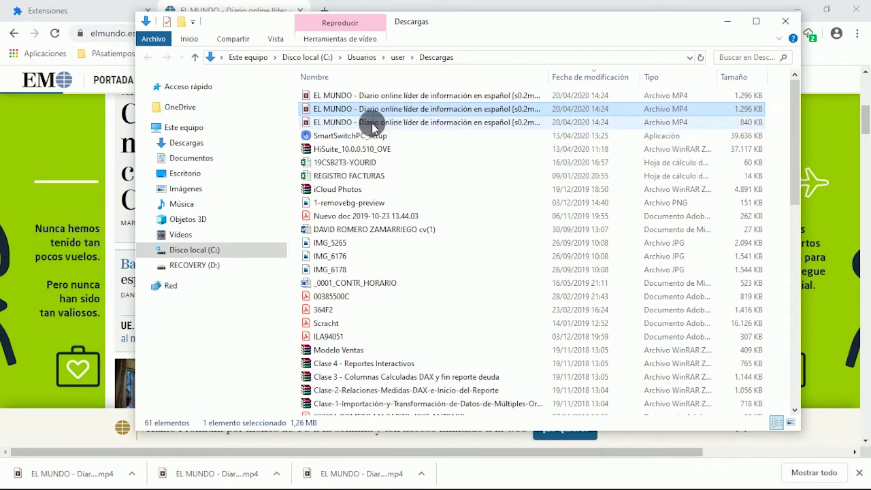
{"action": "mouse_move", "coordinate": [372, 128]}
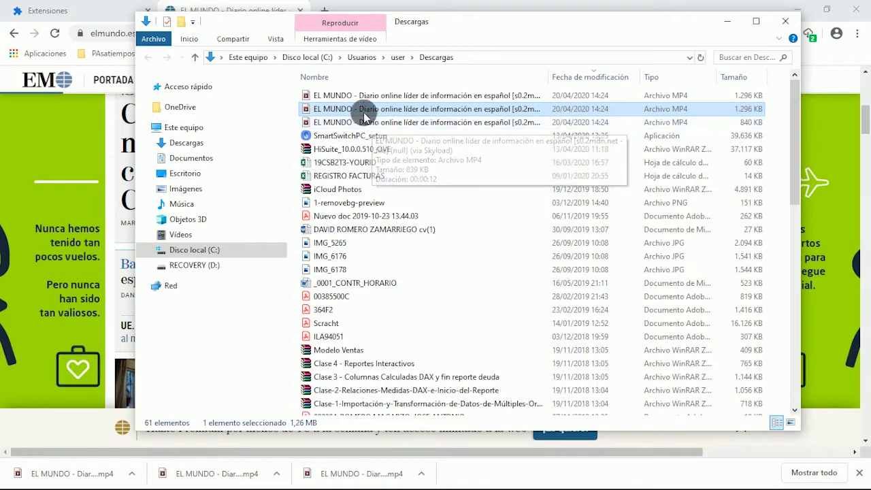
{"action": "left_click", "coordinate": [364, 109]}
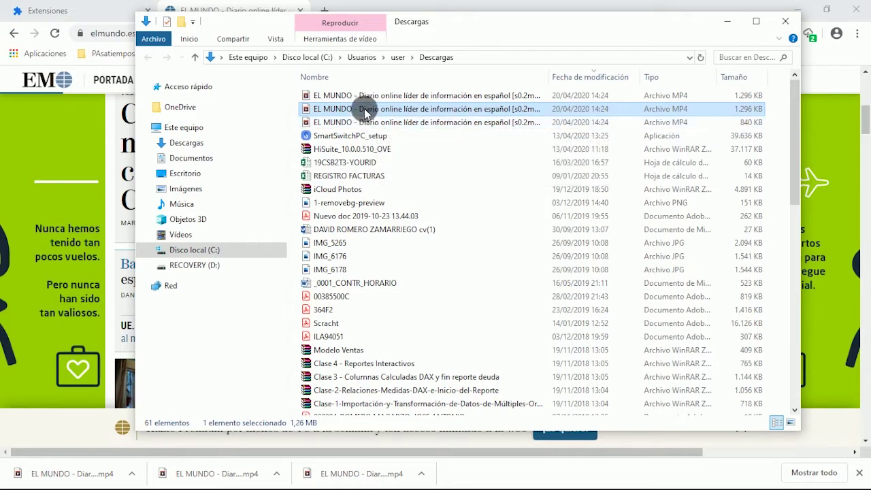
- Close the Descargas folder and open the article "5 vídeos virales de animales que no te puedes perder" from Google's video results
{"action": "left_click", "coordinate": [369, 125]}
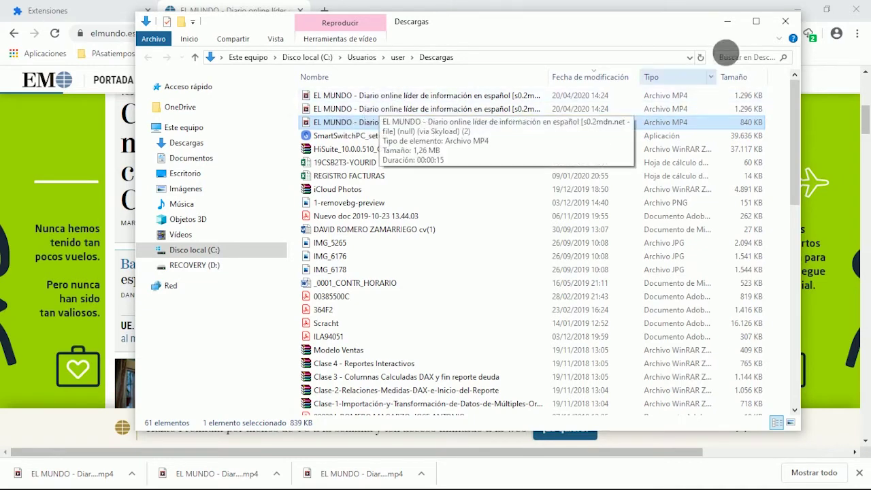
{"action": "left_click", "coordinate": [785, 22]}
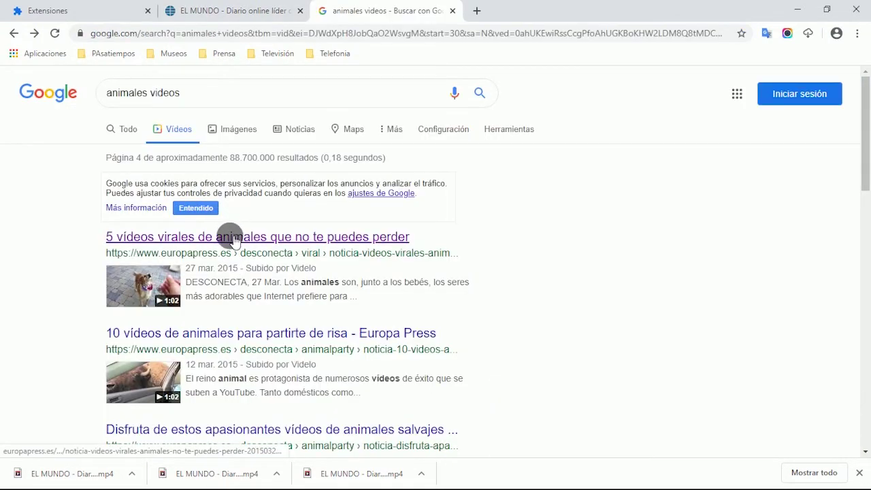
{"action": "left_click", "coordinate": [233, 238]}
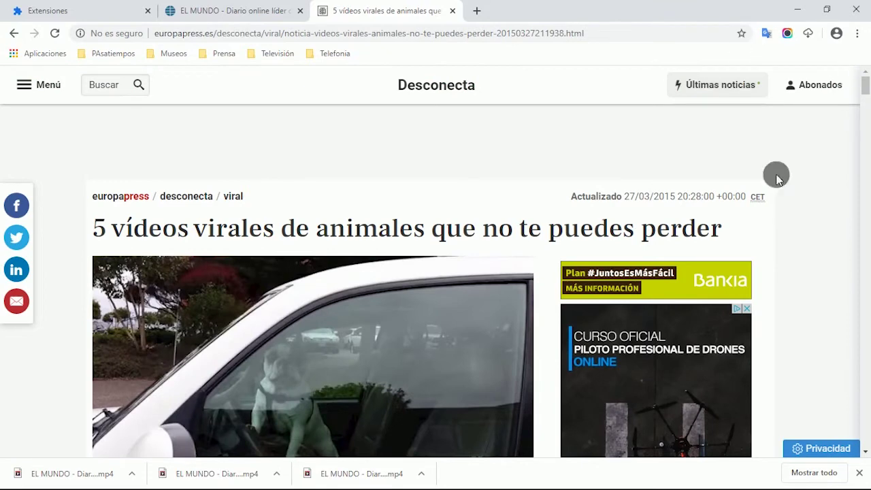
- Examine the Europa Press animal videos article for embedded videos and adverts that Skyload could download
{"action": "scroll", "coordinate": [520, 233], "scroll_direction": "down", "scroll_amount": 1}
{"action": "scroll", "coordinate": [521, 234], "scroll_direction": "down", "scroll_amount": 3}
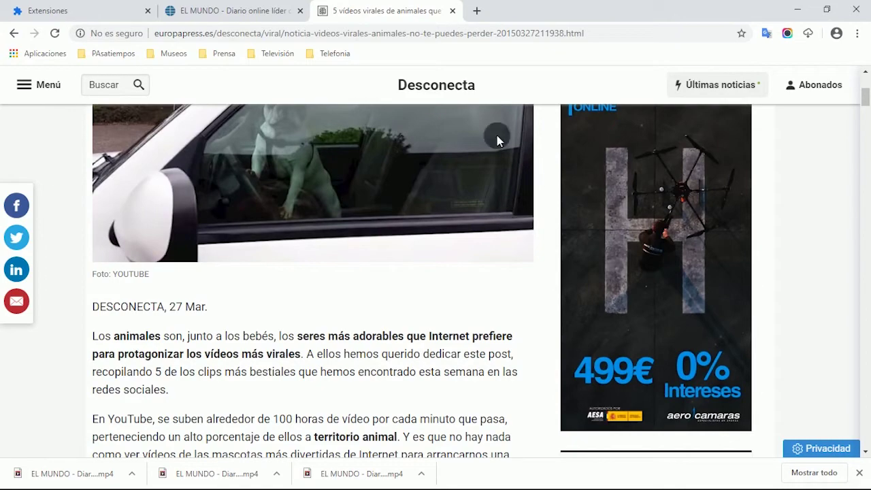
{"action": "scroll", "coordinate": [381, 250], "scroll_direction": "down", "scroll_amount": 1}
{"action": "scroll", "coordinate": [378, 256], "scroll_direction": "down", "scroll_amount": 10}
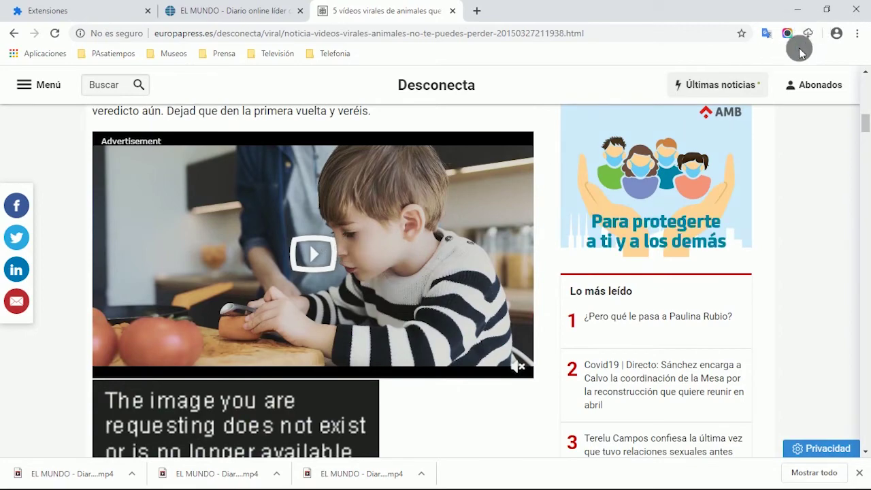
{"action": "scroll", "coordinate": [537, 279], "scroll_direction": "down", "scroll_amount": 3}
{"action": "scroll", "coordinate": [537, 280], "scroll_direction": "down", "scroll_amount": 14}
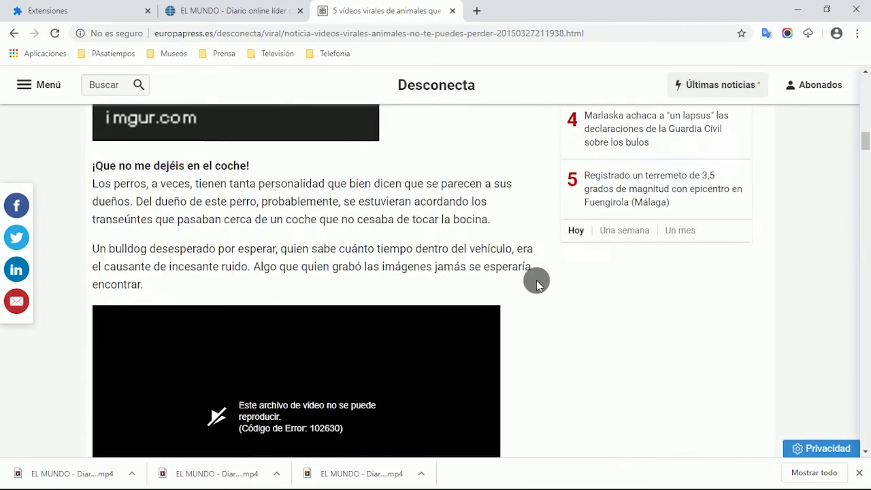
{"action": "scroll", "coordinate": [545, 284], "scroll_direction": "down", "scroll_amount": 15}
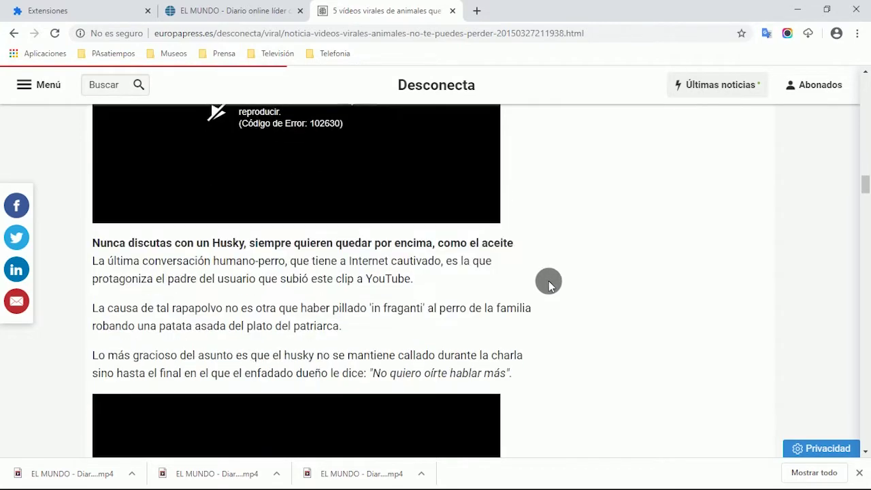
{"action": "scroll", "coordinate": [541, 282], "scroll_direction": "down", "scroll_amount": 2}
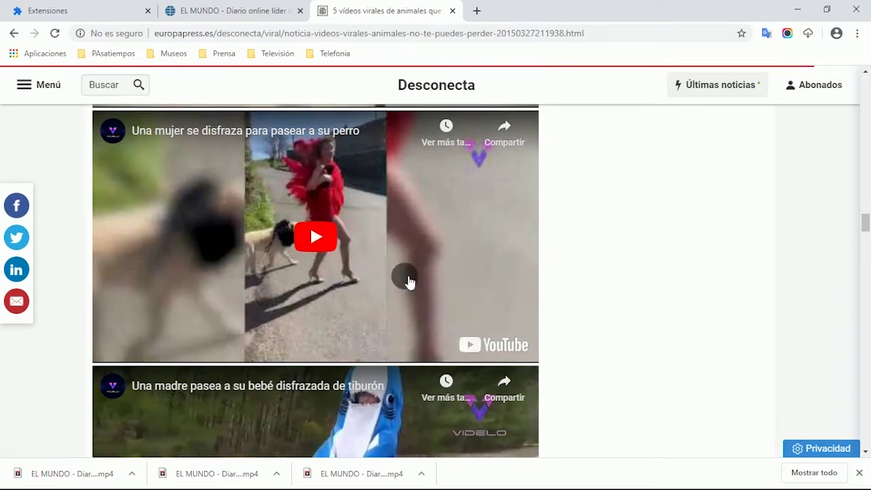
{"action": "scroll", "coordinate": [590, 260], "scroll_direction": "up", "scroll_amount": 3}
{"action": "scroll", "coordinate": [591, 263], "scroll_direction": "down", "scroll_amount": 8}
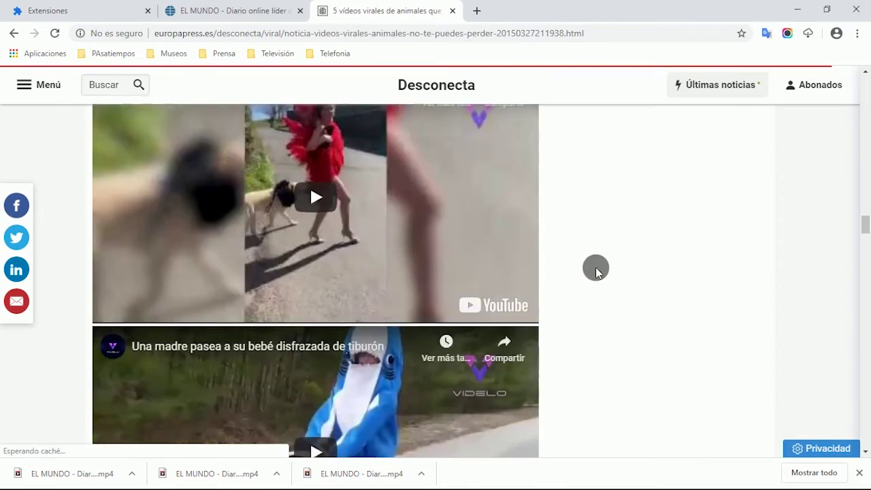
{"action": "scroll", "coordinate": [600, 269], "scroll_direction": "up", "scroll_amount": 4}
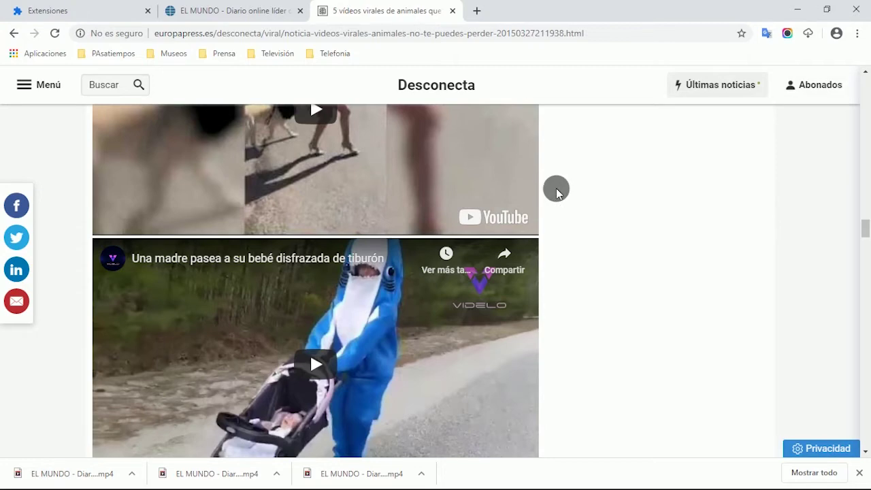
{"action": "scroll", "coordinate": [575, 204], "scroll_direction": "down", "scroll_amount": 5}
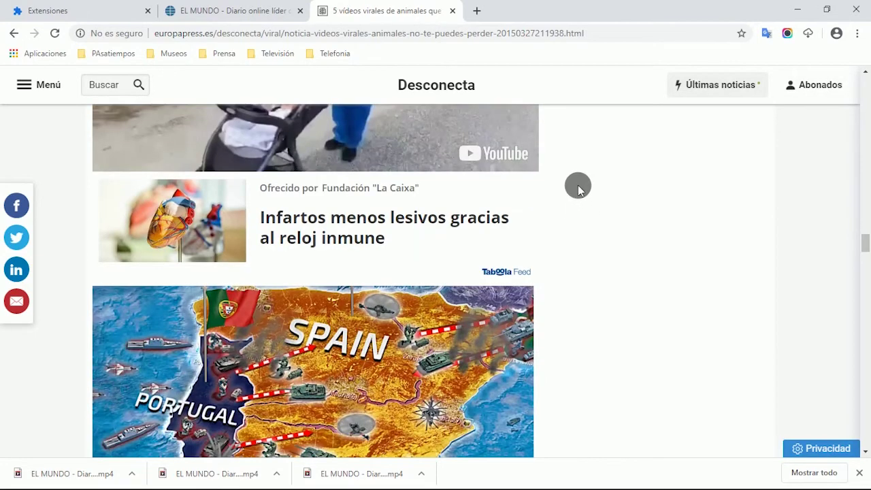
{"action": "scroll", "coordinate": [577, 185], "scroll_direction": "down", "scroll_amount": 4}
{"action": "scroll", "coordinate": [579, 195], "scroll_direction": "up", "scroll_amount": 2}
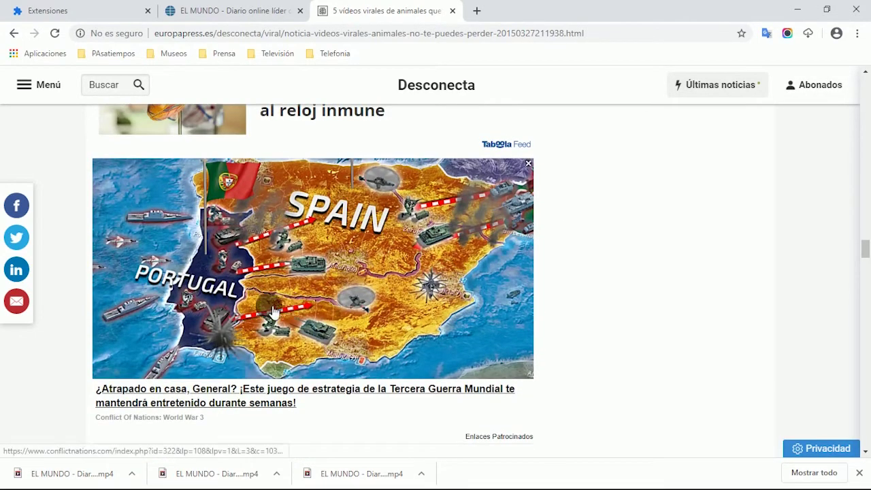
- Open the Conflict of Nations: World War 3 advert from the article and view the videos Skyload detects on its page
{"action": "left_click", "coordinate": [289, 272]}
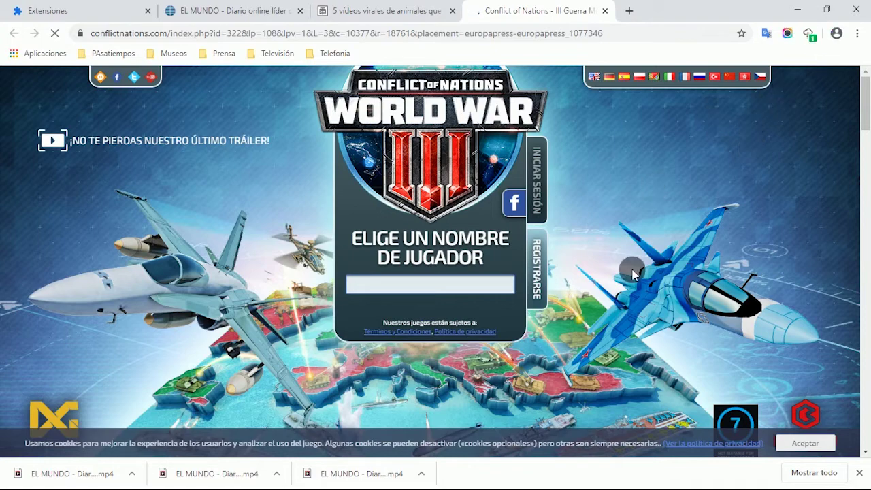
{"action": "scroll", "coordinate": [633, 274], "scroll_direction": "down", "scroll_amount": 2}
{"action": "scroll", "coordinate": [681, 205], "scroll_direction": "up", "scroll_amount": 2}
{"action": "left_click", "coordinate": [808, 35]}
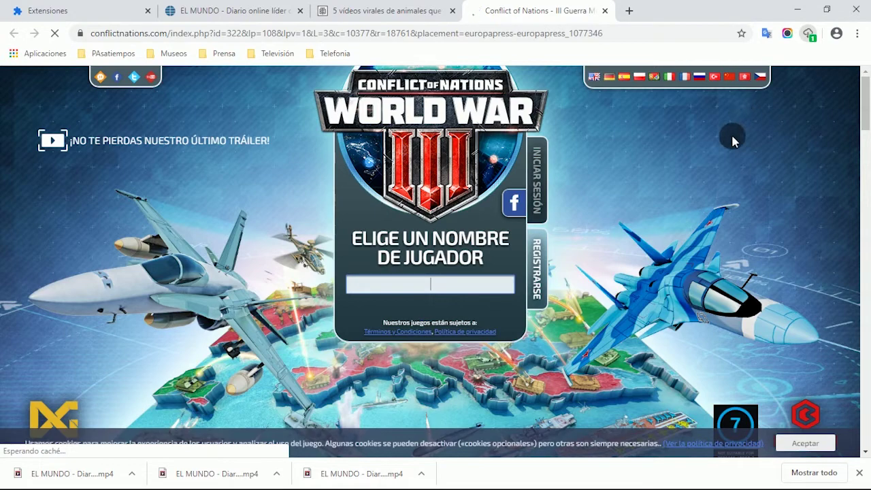
{"action": "scroll", "coordinate": [866, 113], "scroll_direction": "down", "scroll_amount": 6}
{"action": "left_click", "coordinate": [807, 33]}
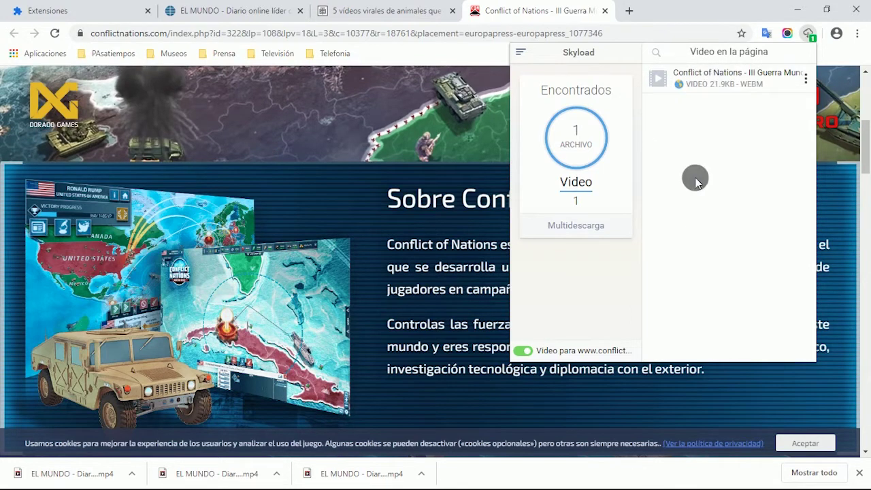
- Download the Conflict of Nations WEBM video with Skyload, check the El Mundo page meanwhile and return to the game page
{"action": "left_click", "coordinate": [714, 80]}
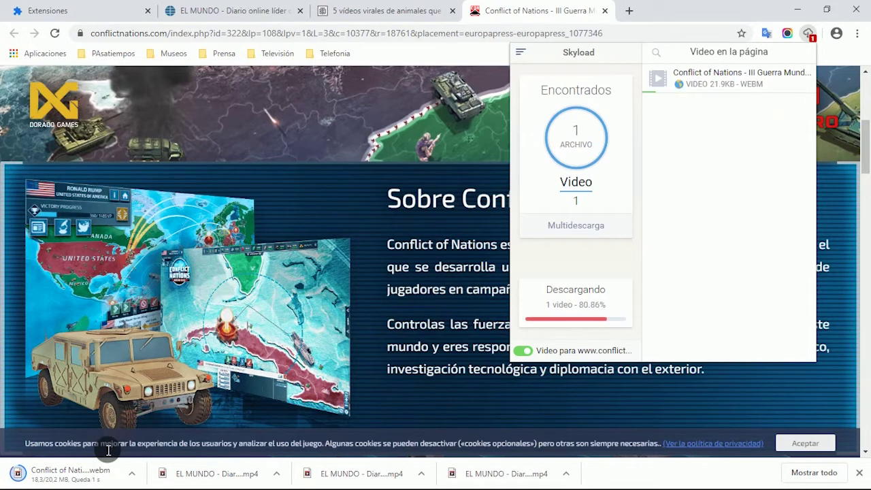
{"action": "left_click", "coordinate": [188, 12]}
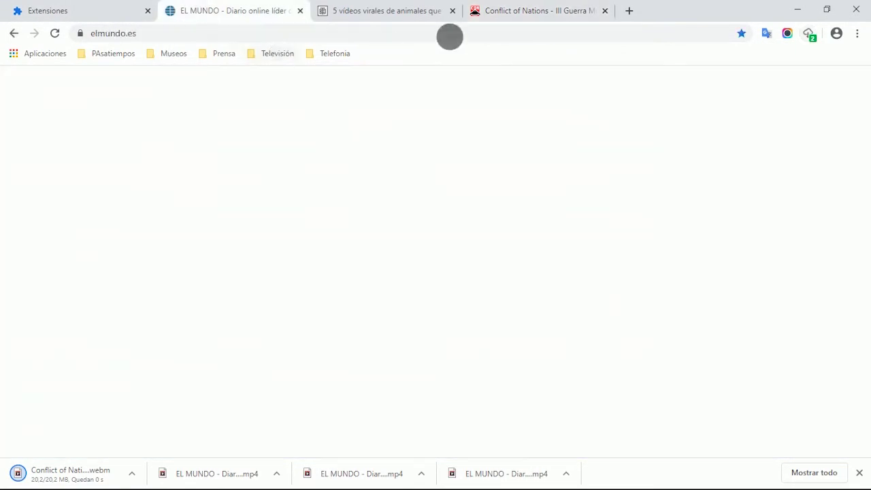
{"action": "left_click", "coordinate": [559, 11]}
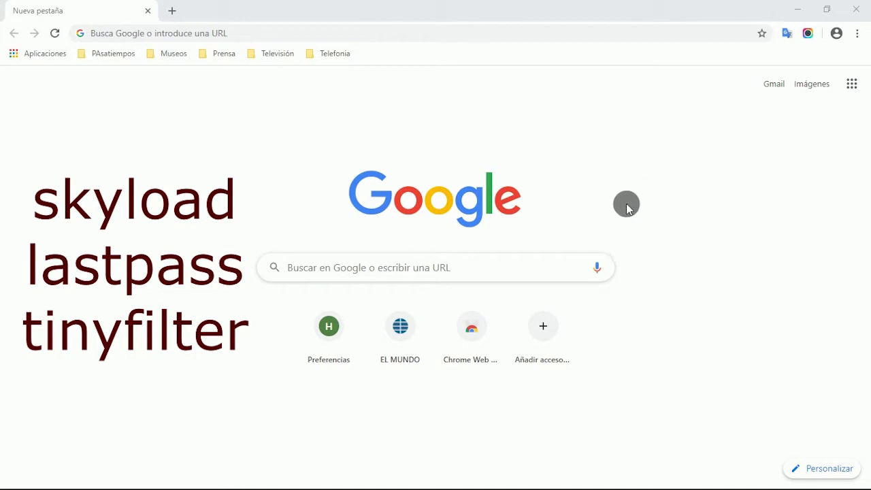
- Open Chrome's Extensions management page and go from it to the Chrome Web Store
{"action": "left_click", "coordinate": [857, 33]}
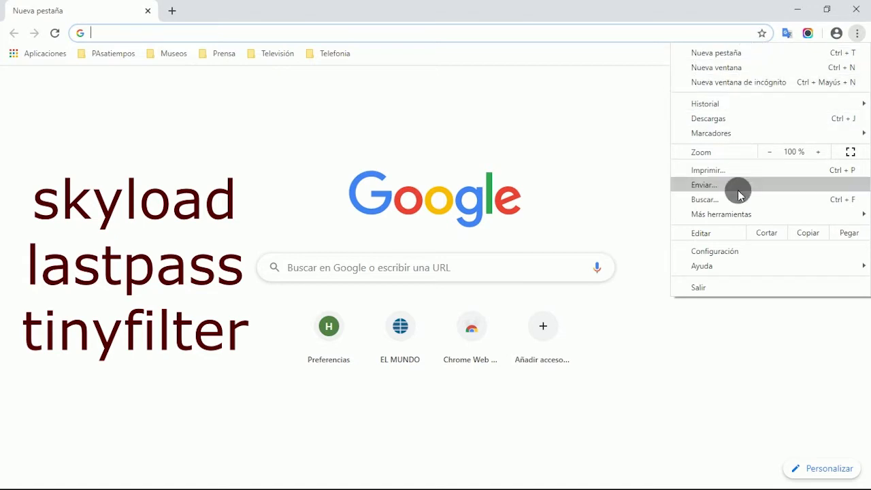
{"action": "mouse_move", "coordinate": [736, 214]}
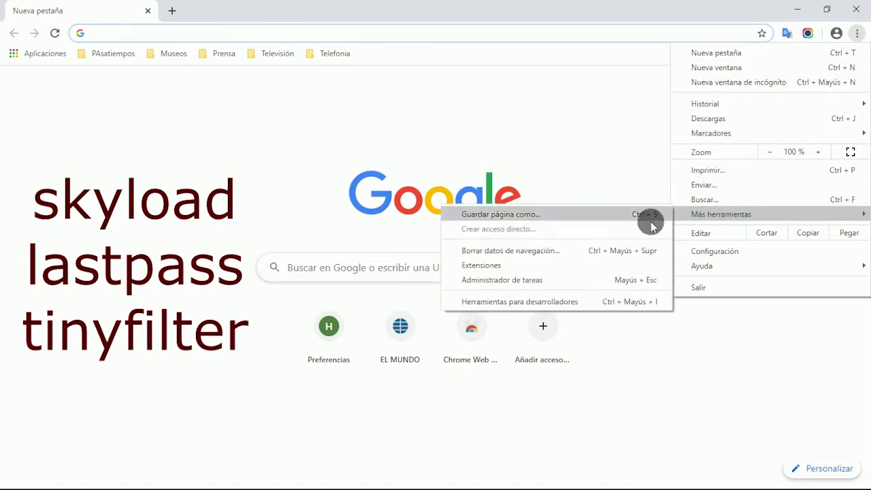
{"action": "left_click", "coordinate": [502, 267]}
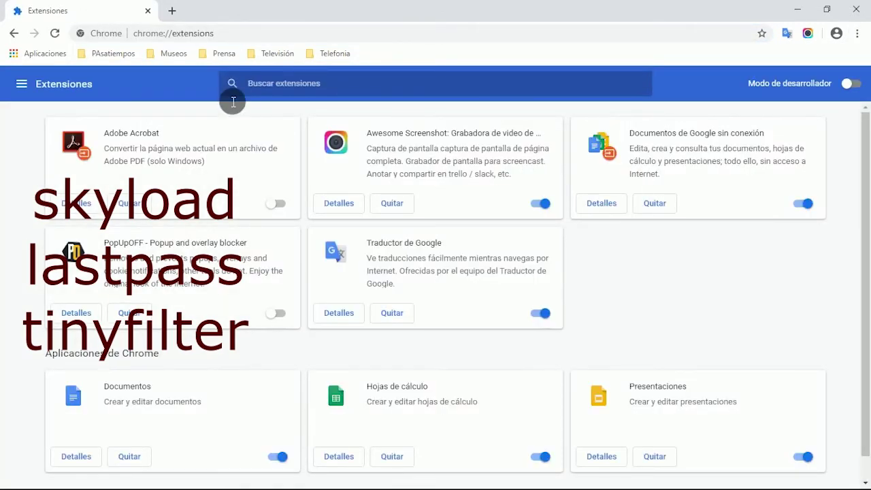
{"action": "left_click", "coordinate": [22, 83]}
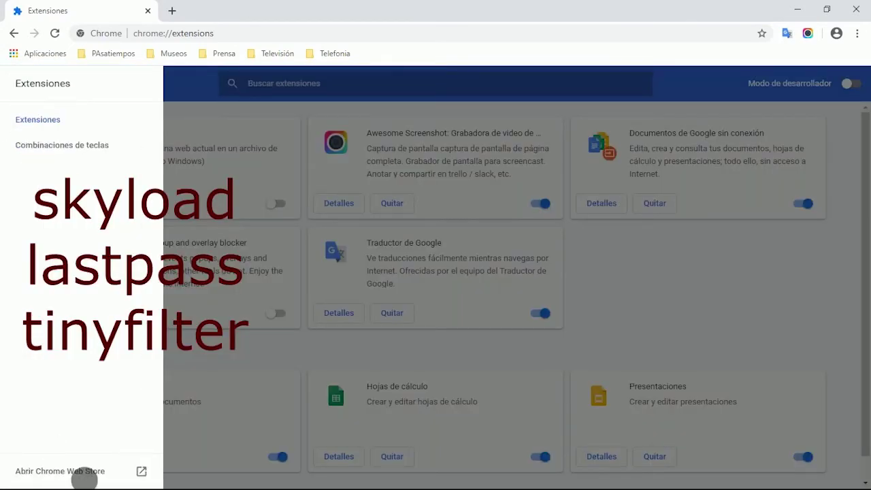
{"action": "left_click", "coordinate": [87, 469]}
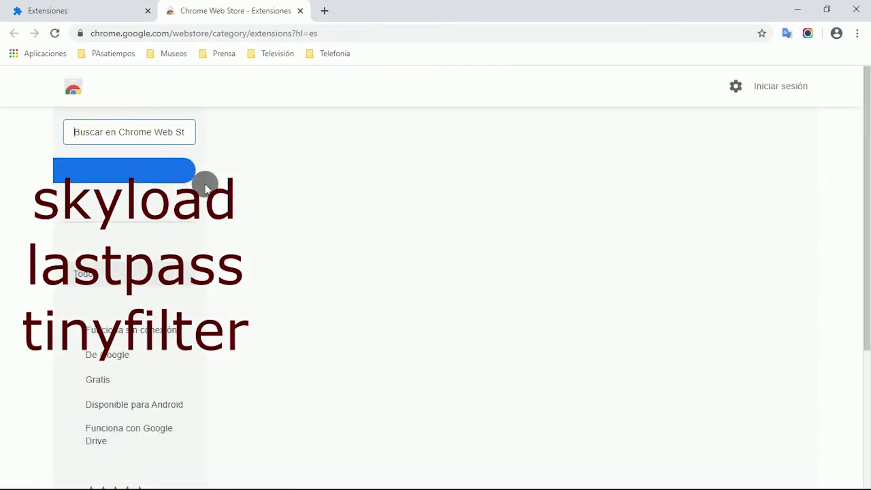
- Search the Chrome Web Store for lastpass and install the LastPass: Free Password Manager extension
{"action": "type", "text": "last"}
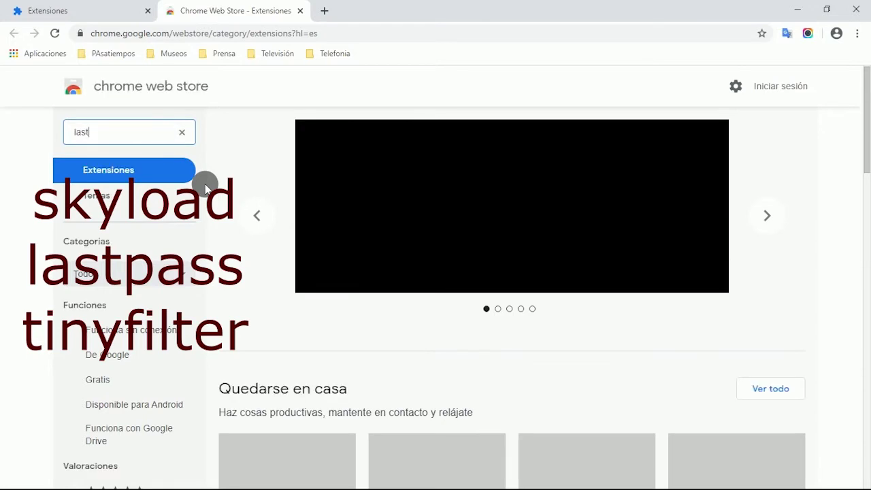
{"action": "type", "text": "pass"}
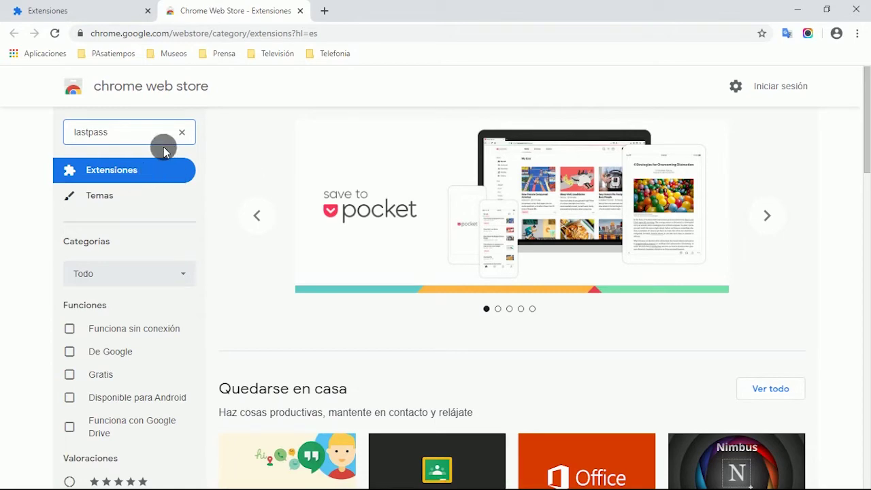
{"action": "key", "text": "Return"}
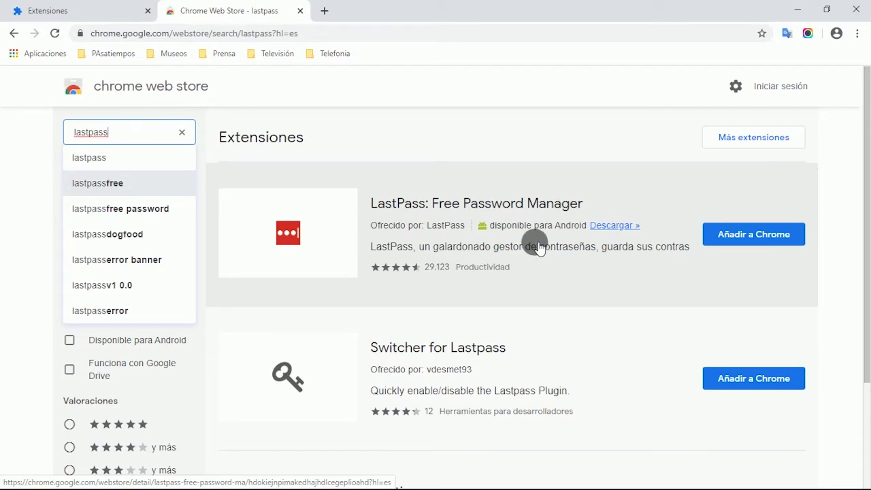
{"action": "left_click", "coordinate": [757, 238]}
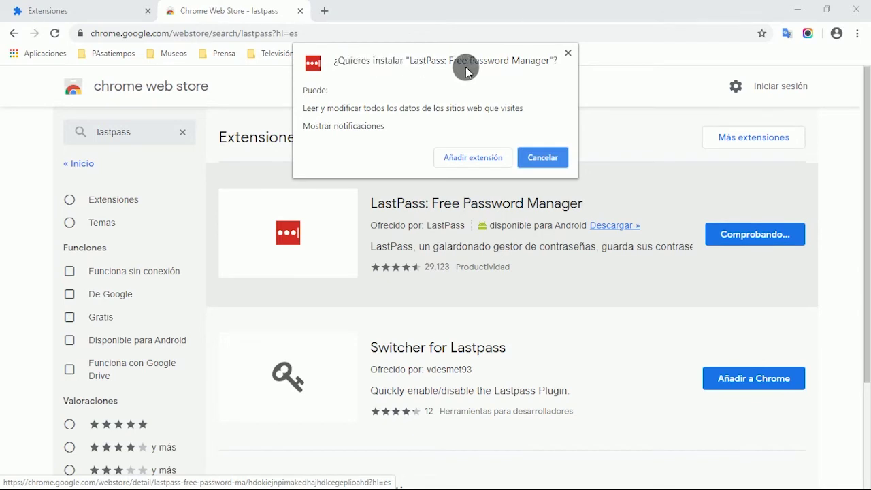
{"action": "left_click", "coordinate": [475, 160]}
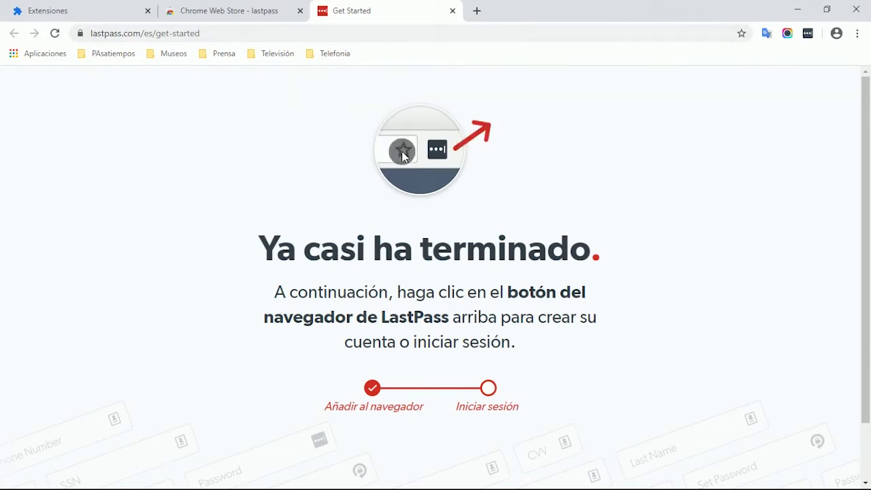
- View LastPass's sign-in form, close it without signing in and open the extension's Configuración page
{"action": "left_click", "coordinate": [809, 34]}
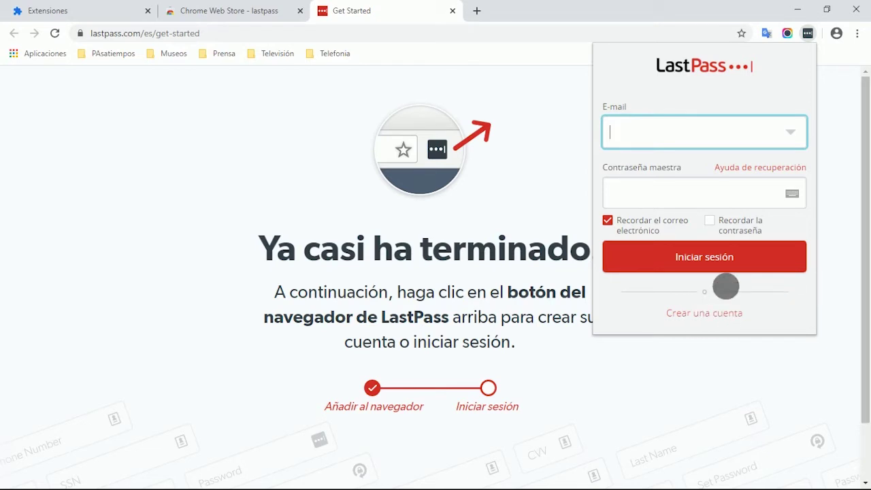
{"action": "left_click", "coordinate": [841, 95]}
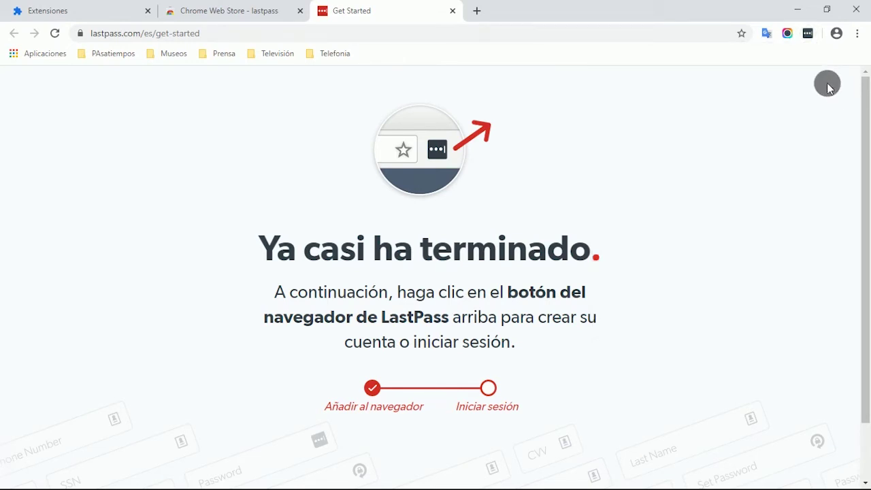
{"action": "right_click", "coordinate": [809, 35]}
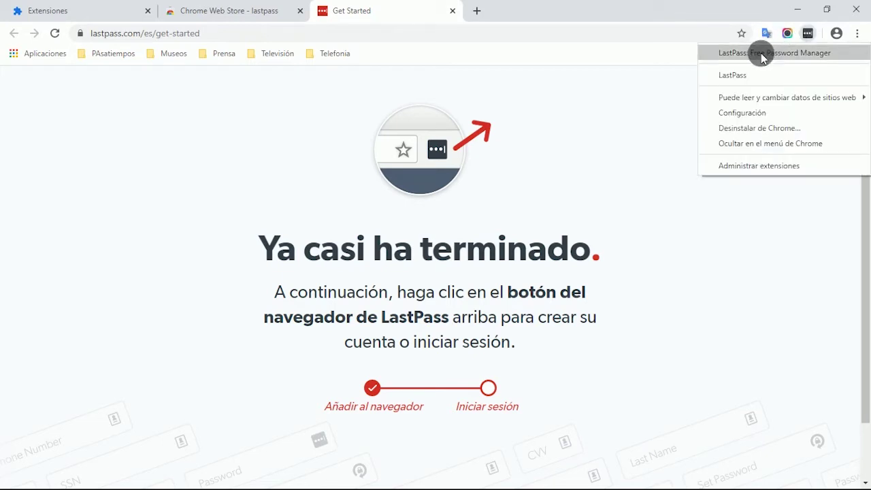
{"action": "left_click", "coordinate": [749, 116]}
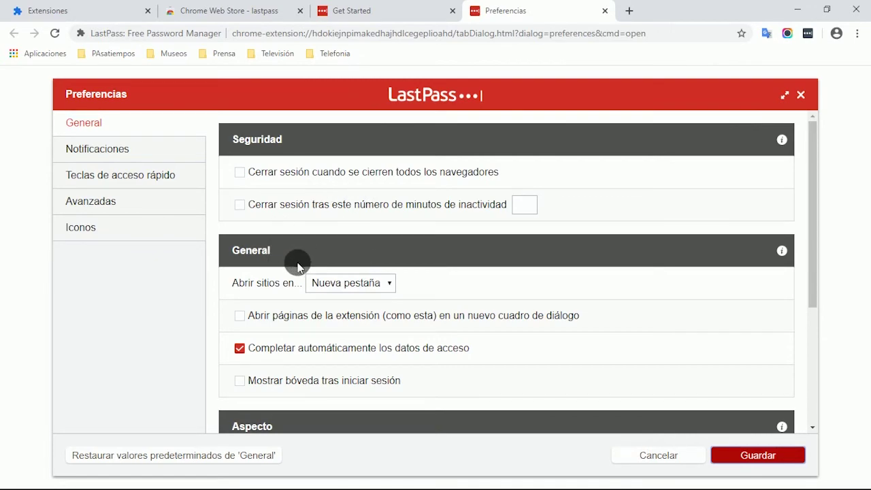
- Enable "Cerrar sesión cuando se cierren todos los navegadores" in LastPass's General preferences and review the other General options
{"action": "scroll", "coordinate": [300, 265], "scroll_direction": "down", "scroll_amount": 3}
{"action": "scroll", "coordinate": [299, 275], "scroll_direction": "up", "scroll_amount": 3}
{"action": "left_click", "coordinate": [240, 174]}
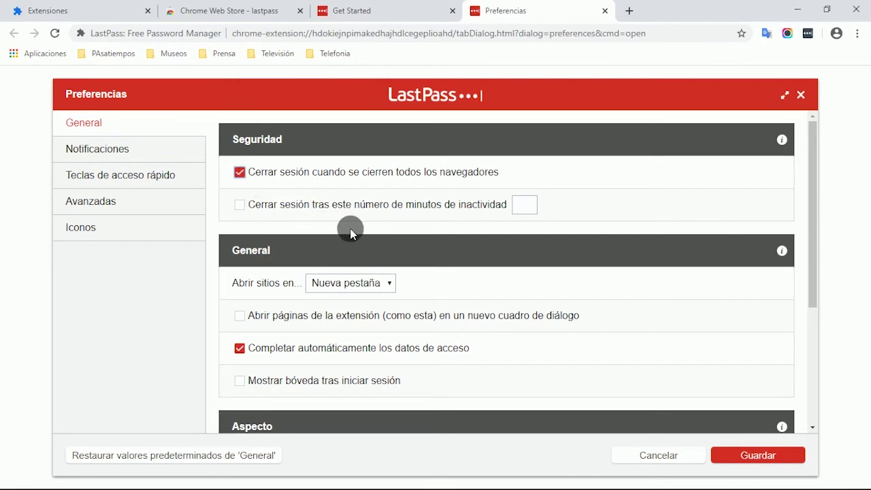
{"action": "scroll", "coordinate": [352, 228], "scroll_direction": "down", "scroll_amount": 2}
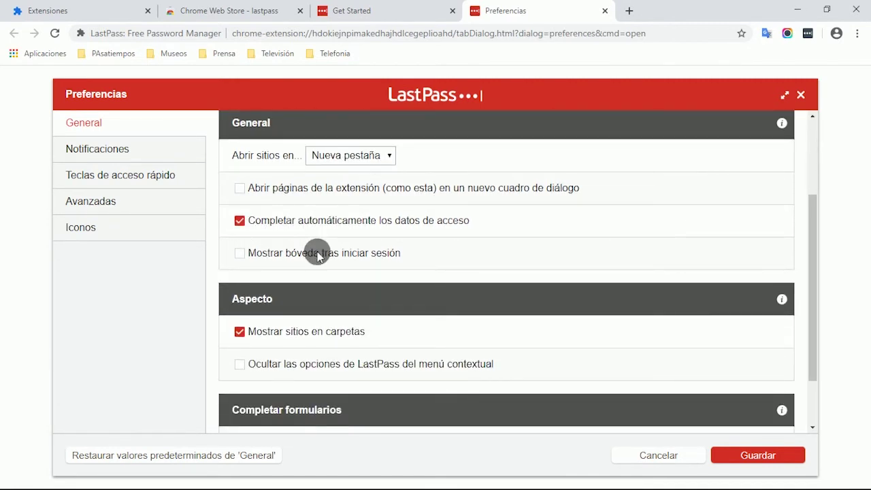
{"action": "scroll", "coordinate": [317, 267], "scroll_direction": "down", "scroll_amount": 1}
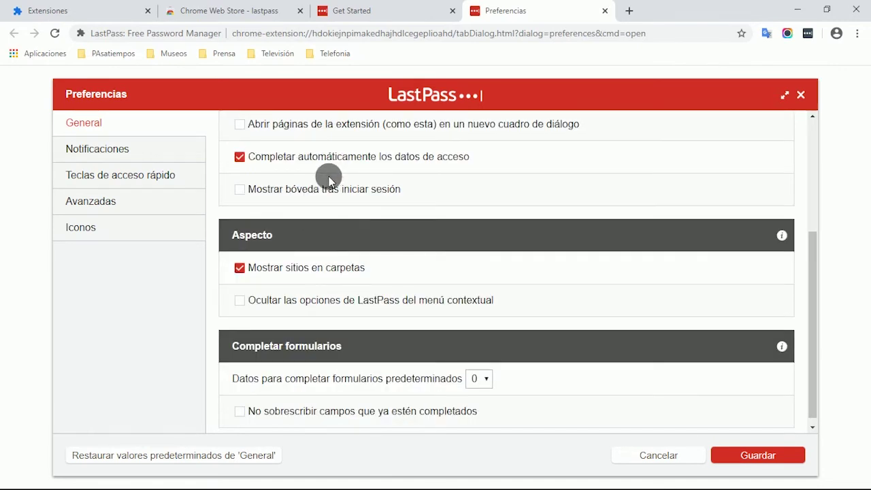
- Enable "Cerrar sesión tras este número de minutos de inactividad" in LastPass's General preferences and set it to 10 minutes
{"action": "scroll", "coordinate": [332, 178], "scroll_direction": "down", "scroll_amount": 1}
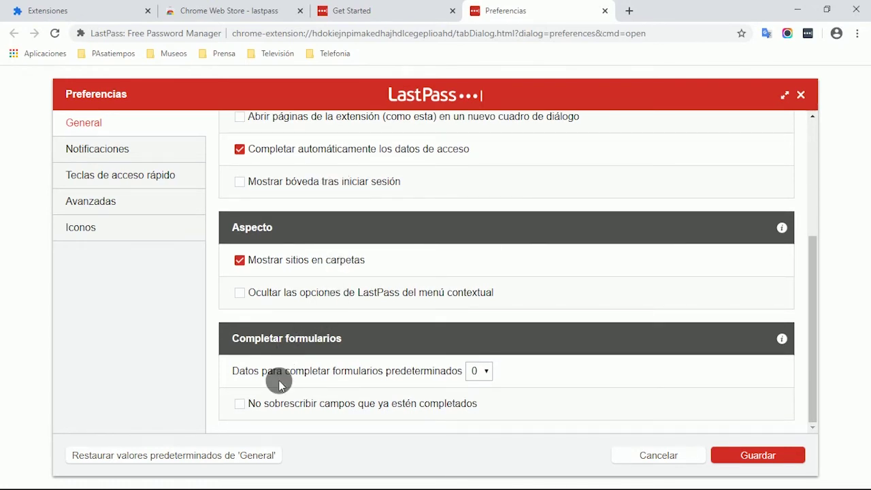
{"action": "scroll", "coordinate": [291, 218], "scroll_direction": "up", "scroll_amount": 3}
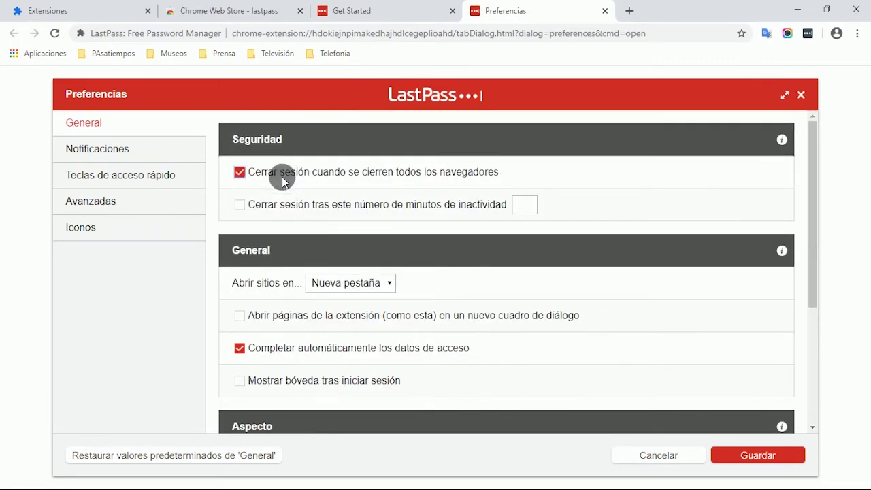
{"action": "left_click", "coordinate": [239, 204]}
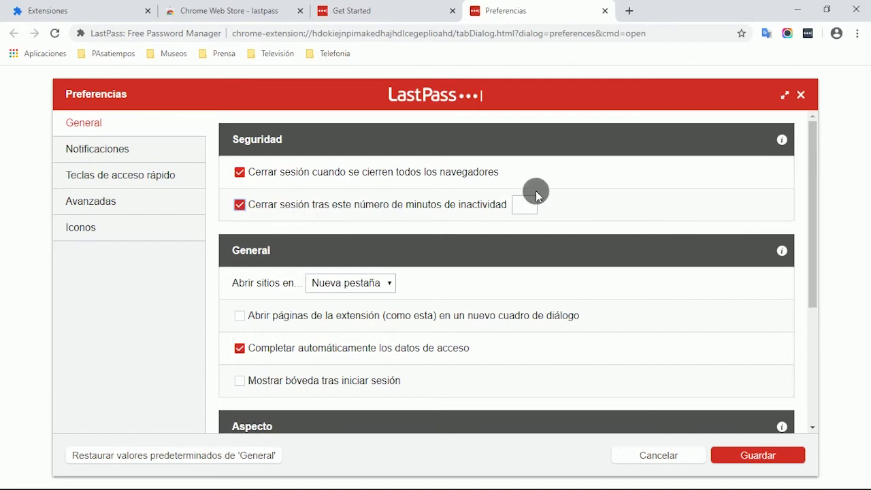
{"action": "left_click", "coordinate": [520, 209]}
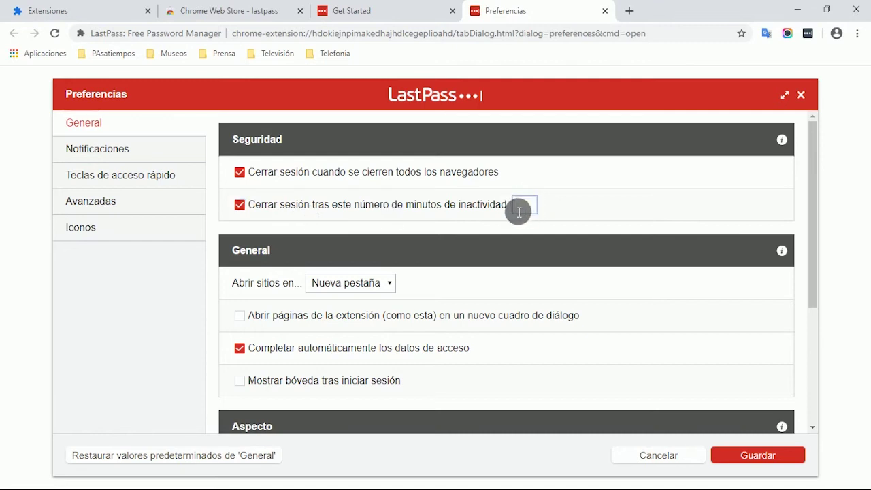
{"action": "type", "text": "10"}
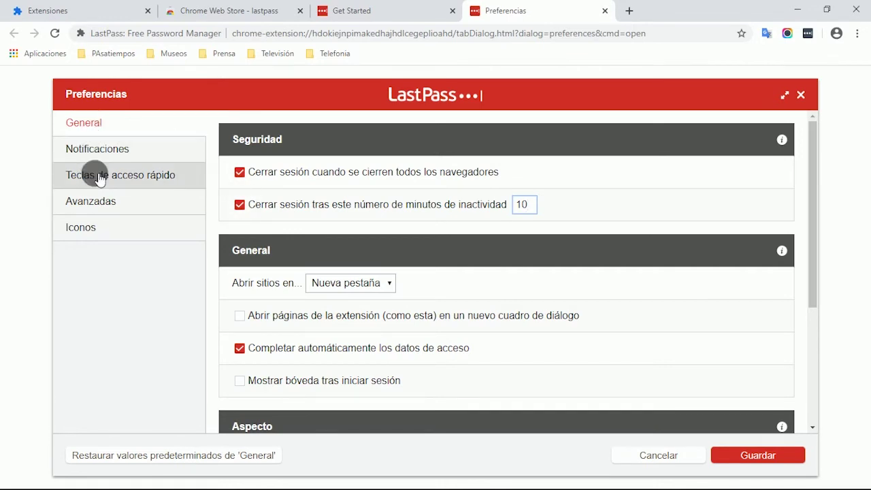
- Review LastPass's Avanzadas options without changing them, return to the General preferences and save the settings
{"action": "left_click", "coordinate": [104, 209]}
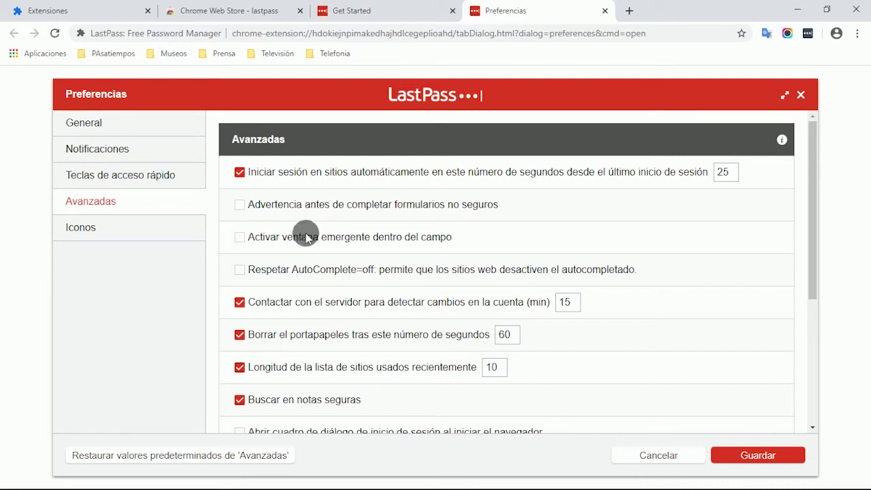
{"action": "scroll", "coordinate": [307, 239], "scroll_direction": "down", "scroll_amount": 3}
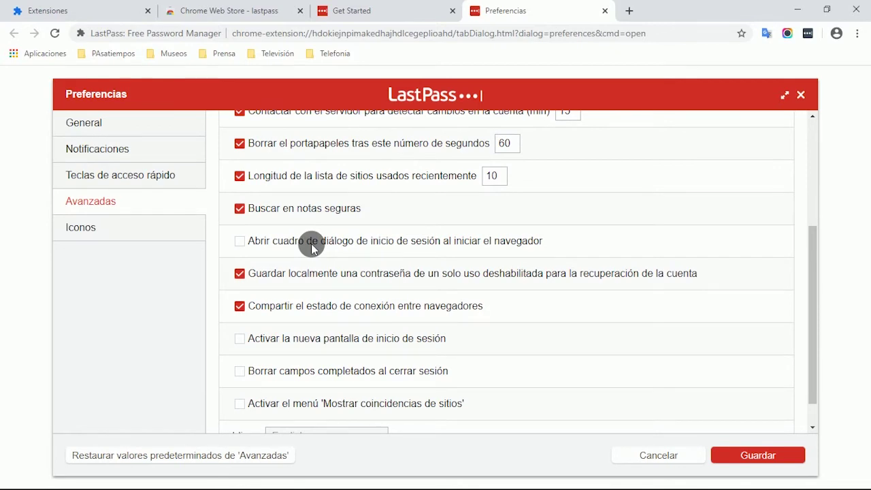
{"action": "scroll", "coordinate": [317, 248], "scroll_direction": "down", "scroll_amount": 1}
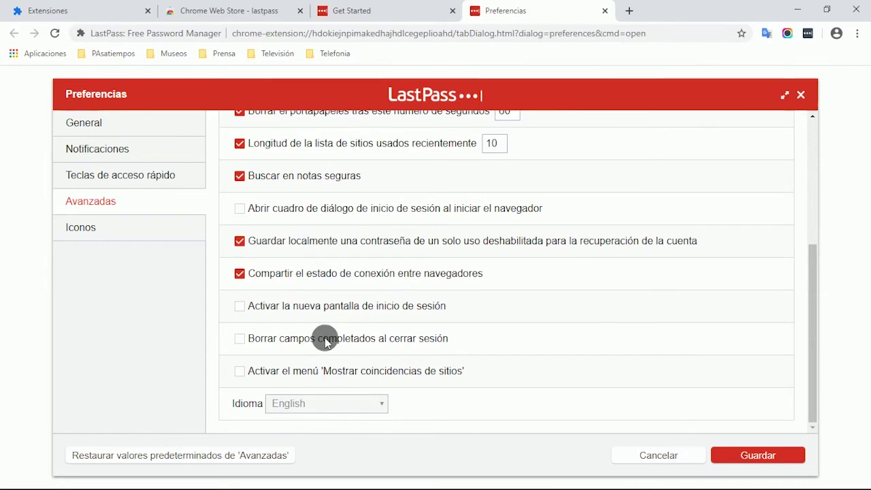
{"action": "scroll", "coordinate": [327, 343], "scroll_direction": "up", "scroll_amount": 5}
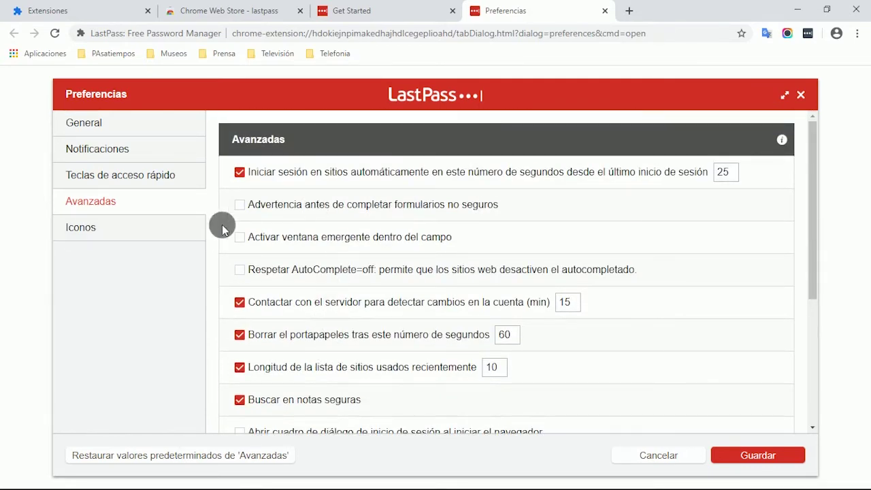
{"action": "left_click", "coordinate": [93, 133]}
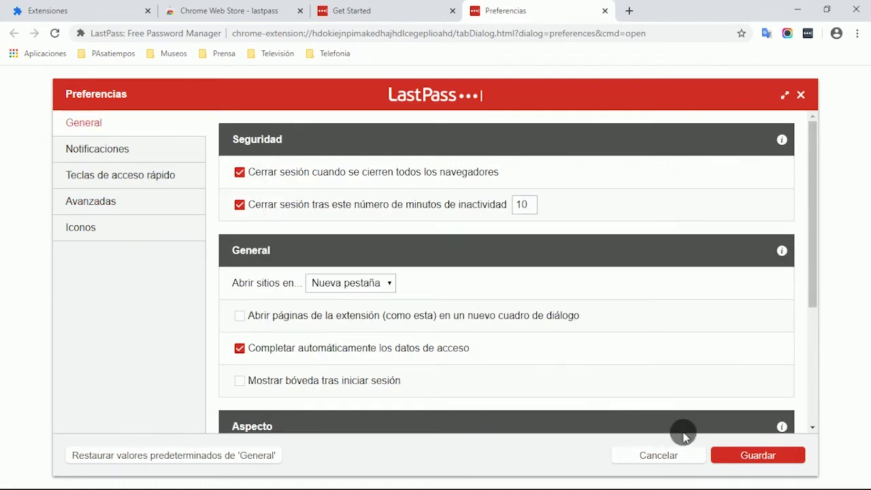
{"action": "left_click", "coordinate": [758, 455]}
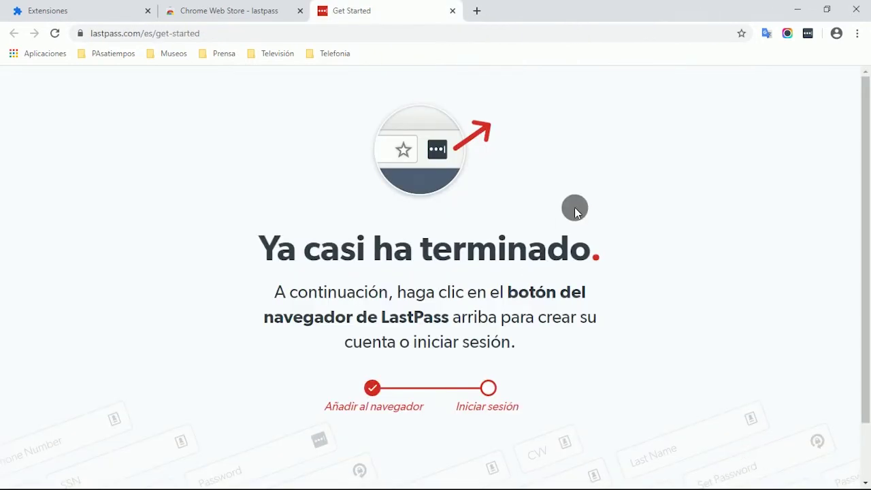
{"action": "left_click", "coordinate": [806, 41]}
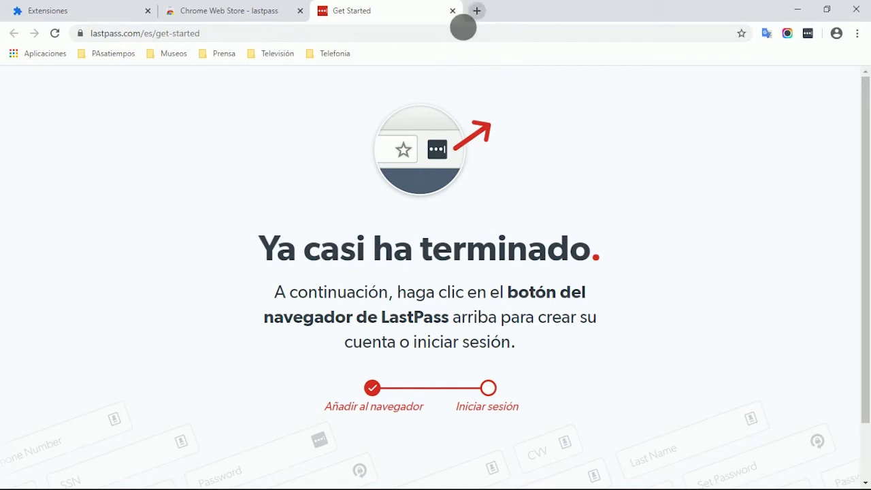
{"action": "left_click", "coordinate": [809, 35]}
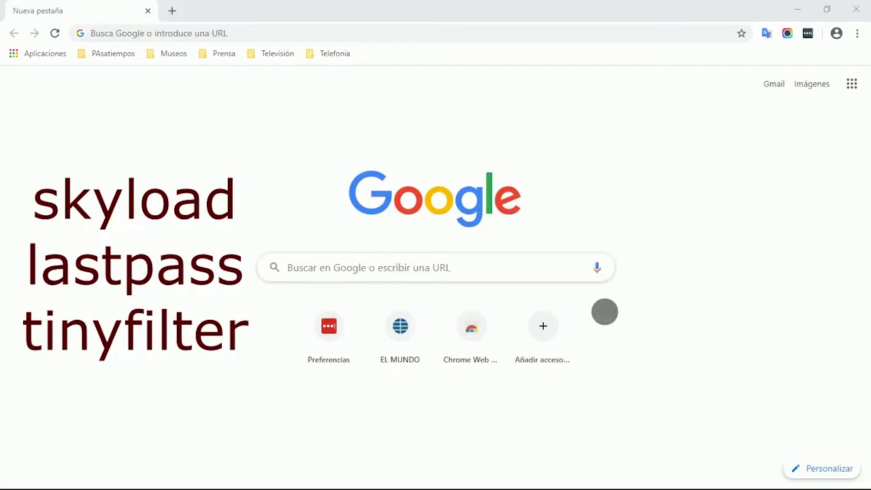
- Open Chrome's Extensions management page from the new tab and launch the Chrome Web Store from it
{"action": "left_click", "coordinate": [859, 34]}
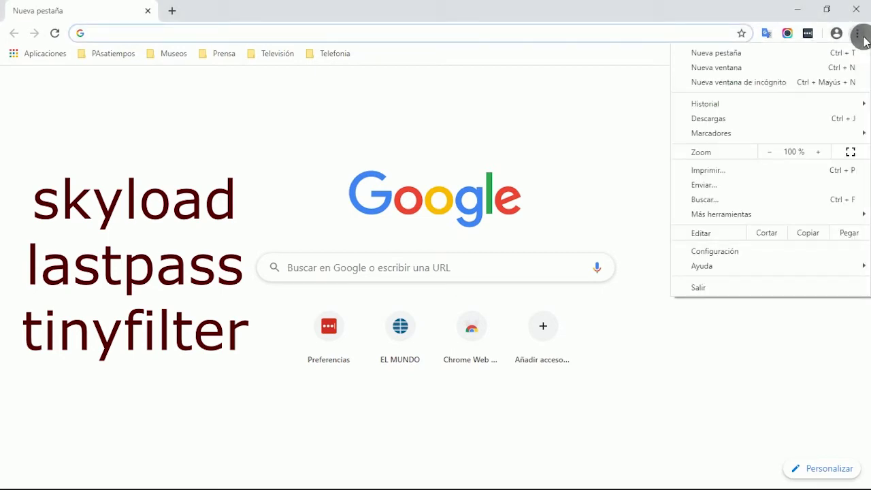
{"action": "mouse_move", "coordinate": [735, 215]}
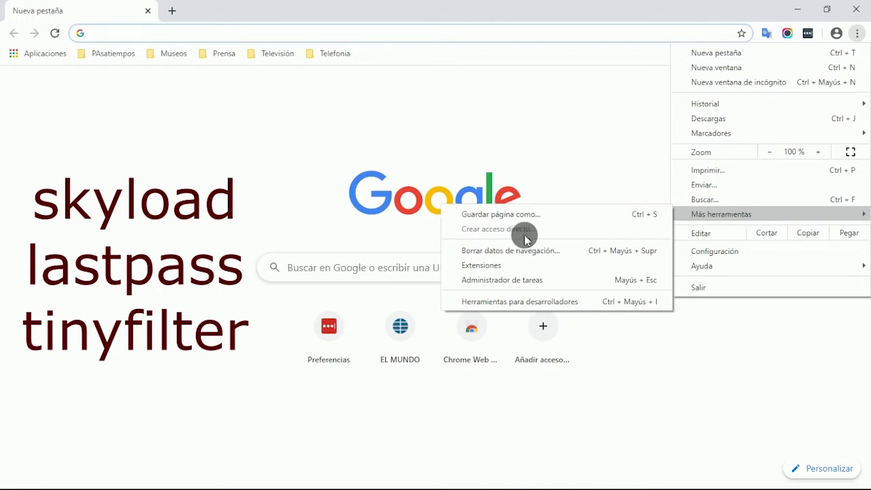
{"action": "left_click", "coordinate": [512, 270]}
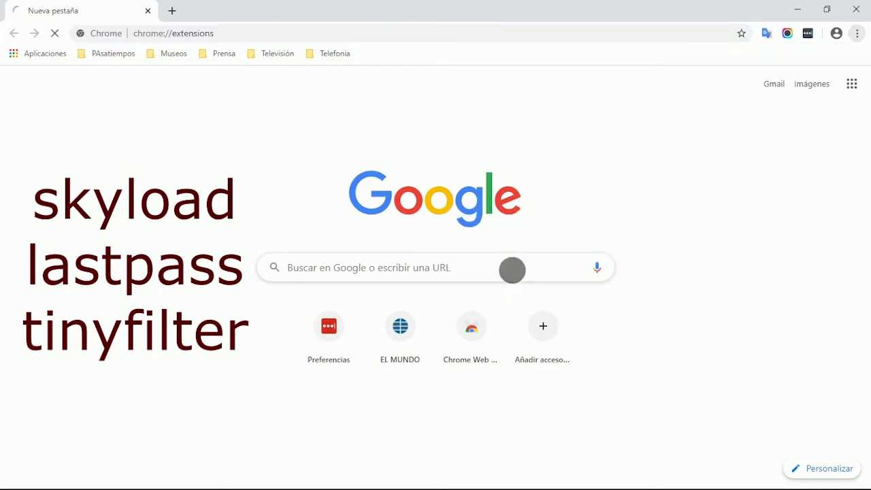
{"action": "left_click", "coordinate": [858, 34]}
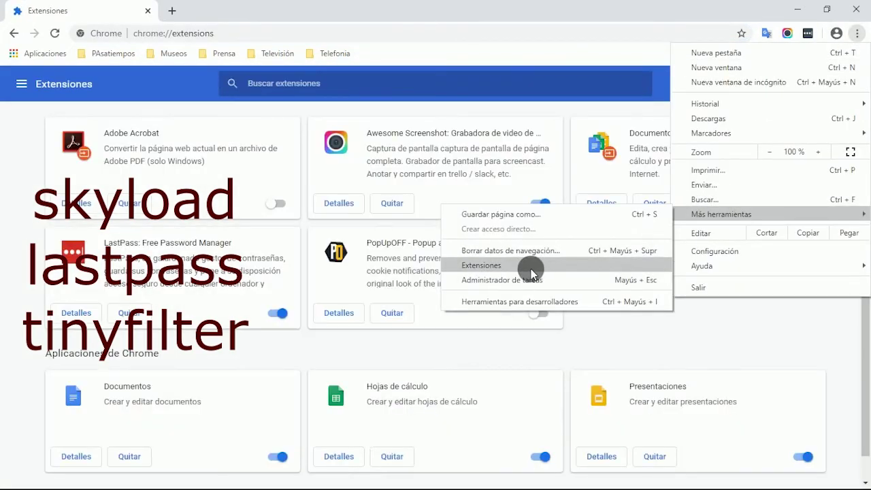
{"action": "left_click", "coordinate": [449, 54]}
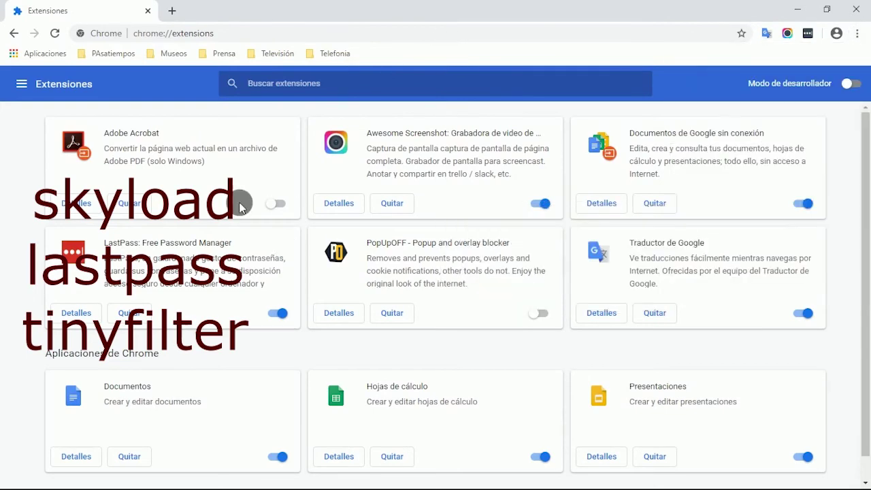
{"action": "left_click", "coordinate": [23, 83]}
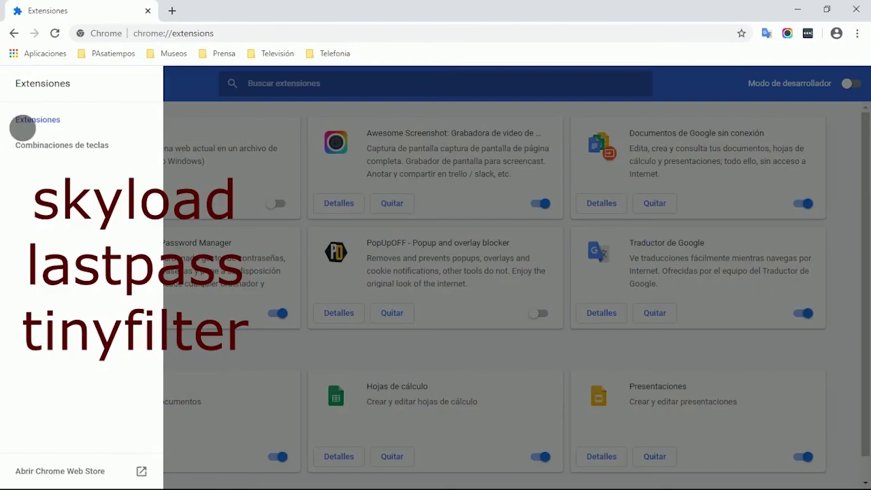
{"action": "left_click", "coordinate": [73, 473]}
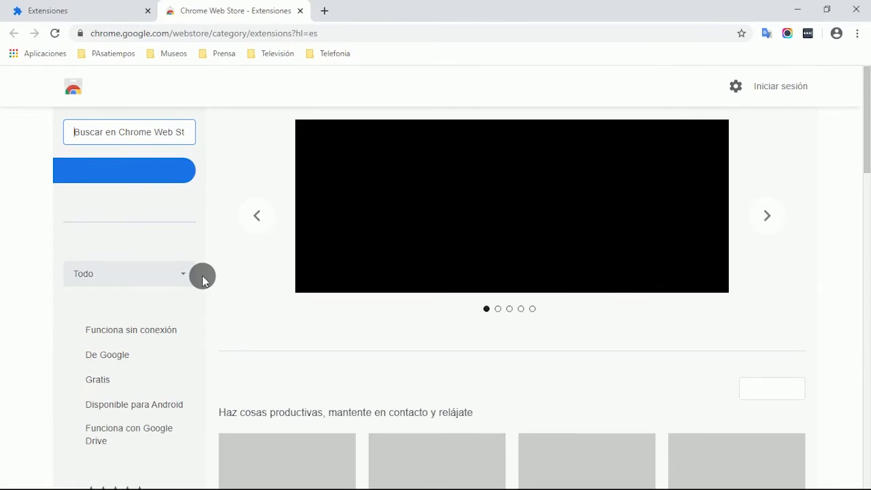
- Search the Chrome Web Store for tinyfilter and install the "TinyFilter PRO - the best Web Filter addon" extension
{"action": "type", "text": "tinyfil"}
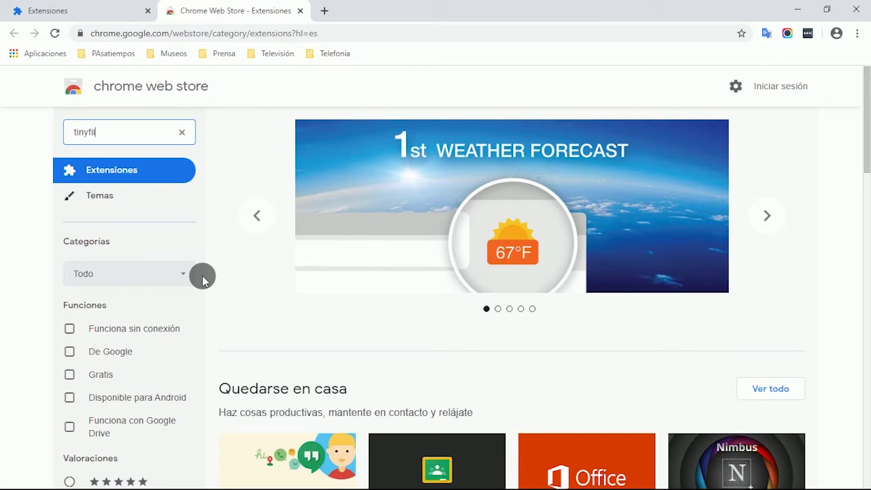
{"action": "type", "text": "ter"}
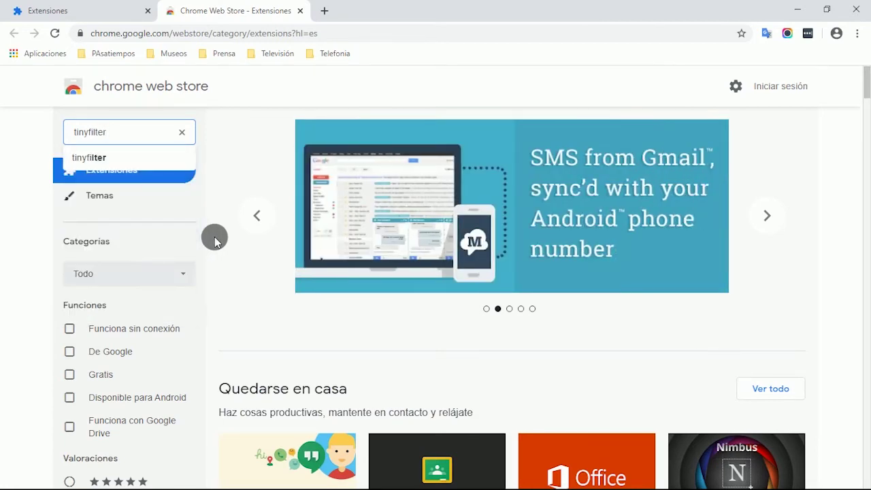
{"action": "key", "text": "Return"}
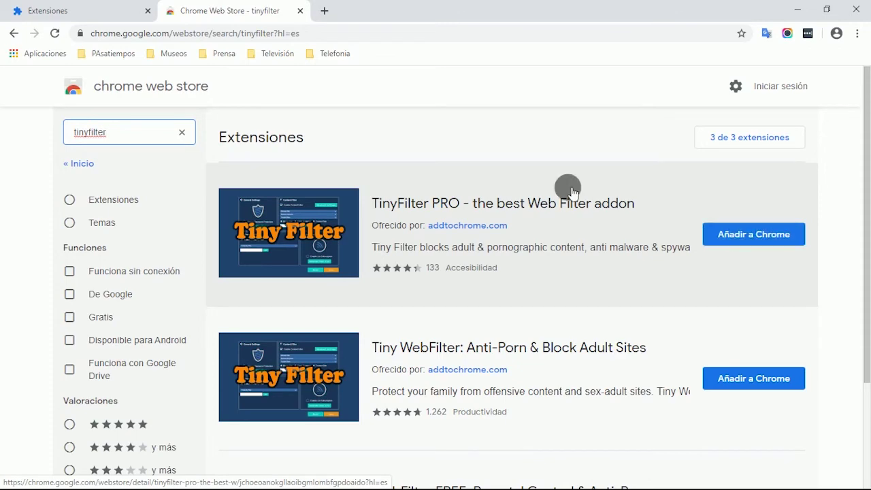
{"action": "scroll", "coordinate": [484, 237], "scroll_direction": "down", "scroll_amount": 2}
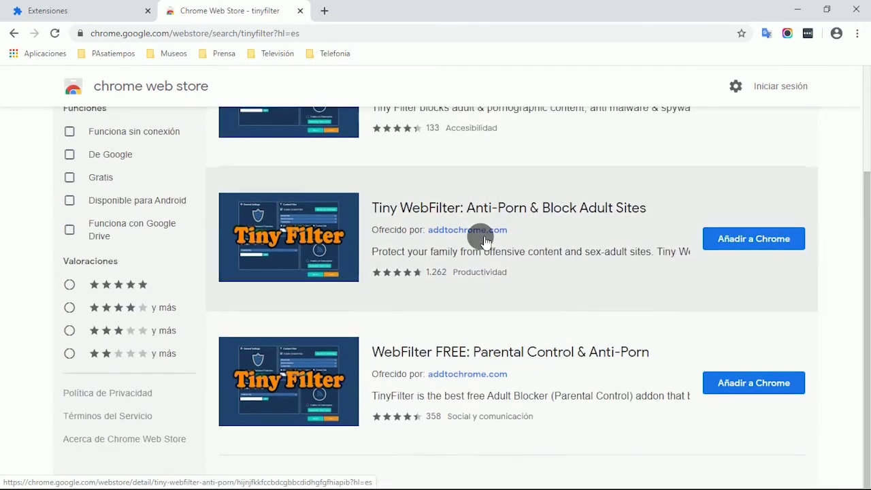
{"action": "scroll", "coordinate": [485, 238], "scroll_direction": "up", "scroll_amount": 2}
{"action": "scroll", "coordinate": [485, 259], "scroll_direction": "down", "scroll_amount": 2}
{"action": "scroll", "coordinate": [483, 275], "scroll_direction": "up", "scroll_amount": 2}
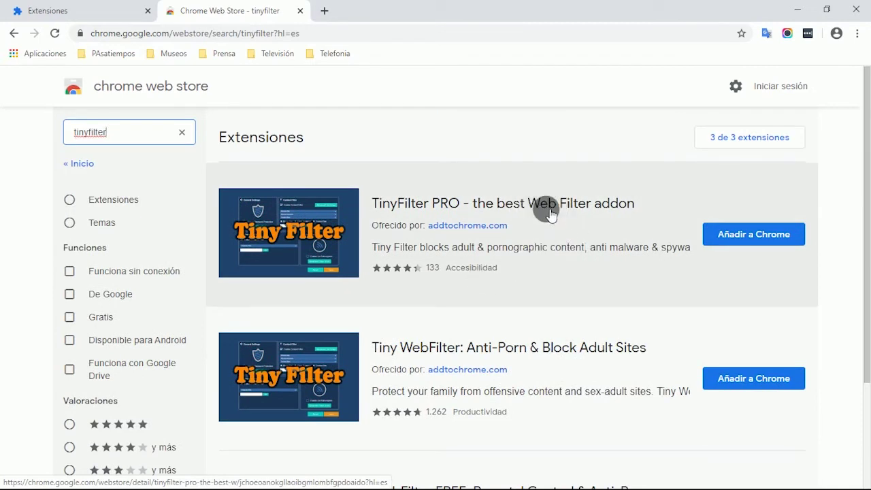
{"action": "left_click", "coordinate": [745, 234]}
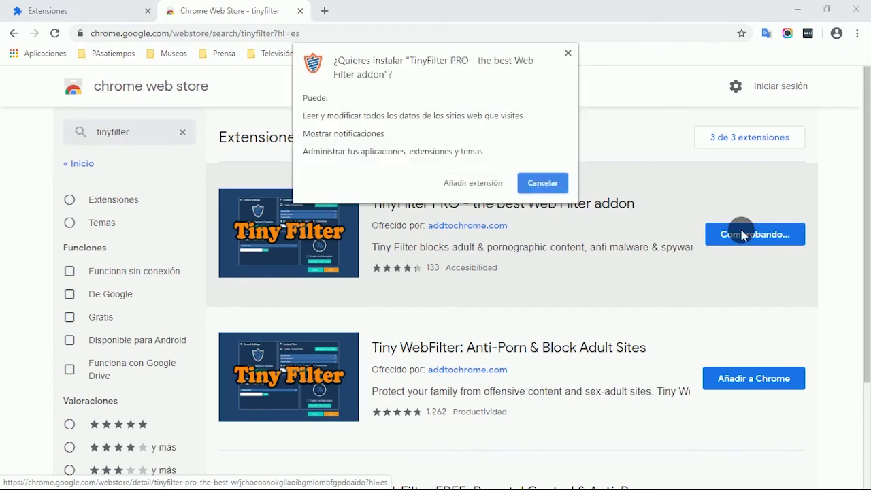
{"action": "left_click", "coordinate": [473, 181]}
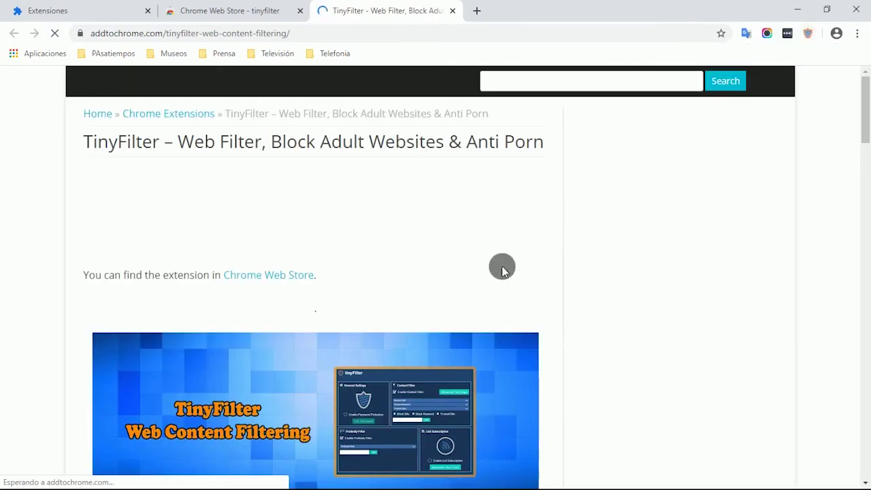
- Skim the TinyFilter page on addtochrome.com and close its tab
{"action": "scroll", "coordinate": [405, 234], "scroll_direction": "down", "scroll_amount": 4}
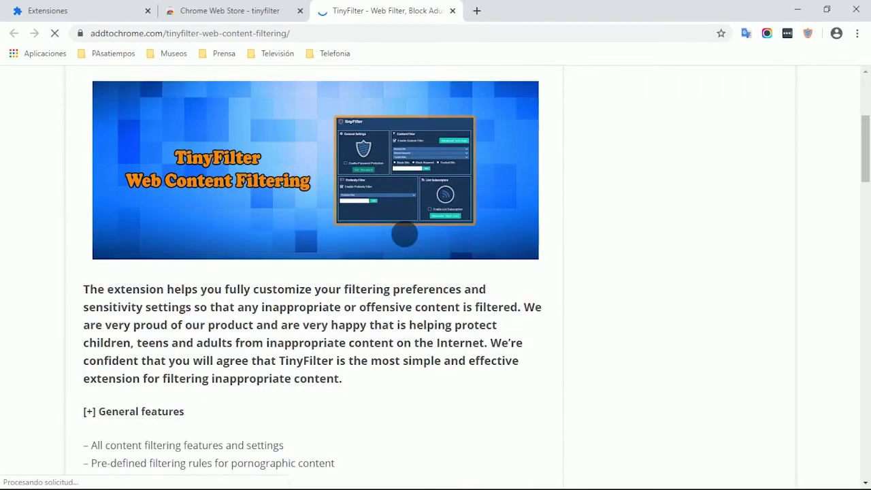
{"action": "scroll", "coordinate": [410, 238], "scroll_direction": "up", "scroll_amount": 5}
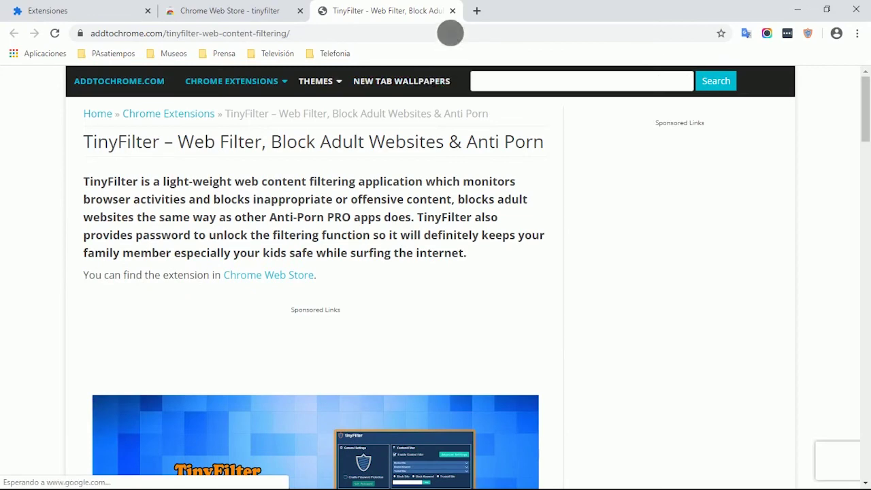
{"action": "left_click", "coordinate": [453, 10]}
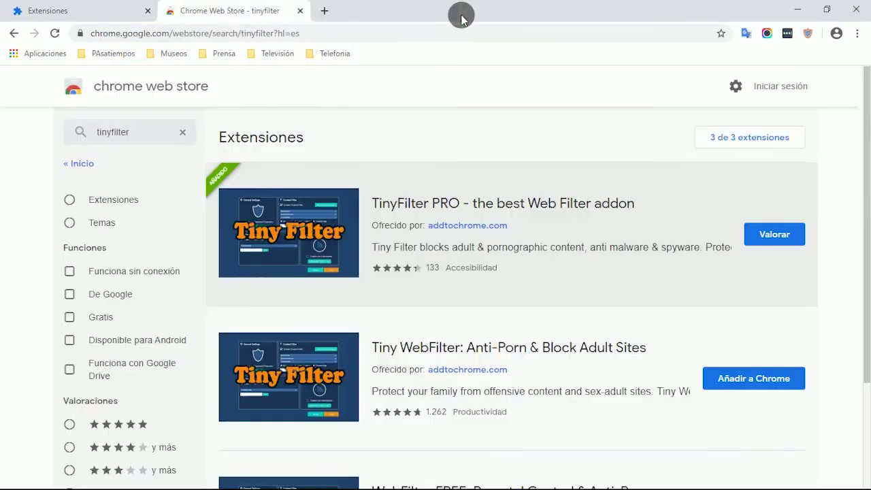
- Open a new tab, check TinyFilter's site blocking and trusting choices, and open the extension's Configuración page
{"action": "left_click", "coordinate": [325, 8]}
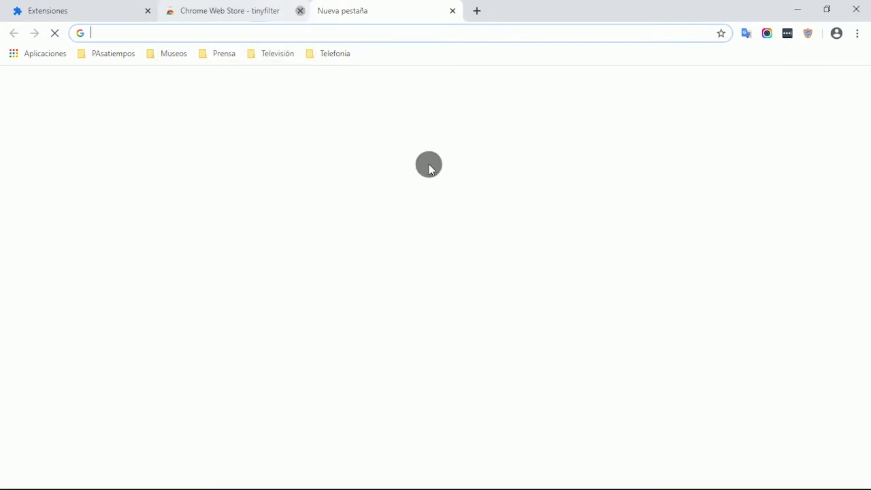
{"action": "left_click", "coordinate": [808, 34]}
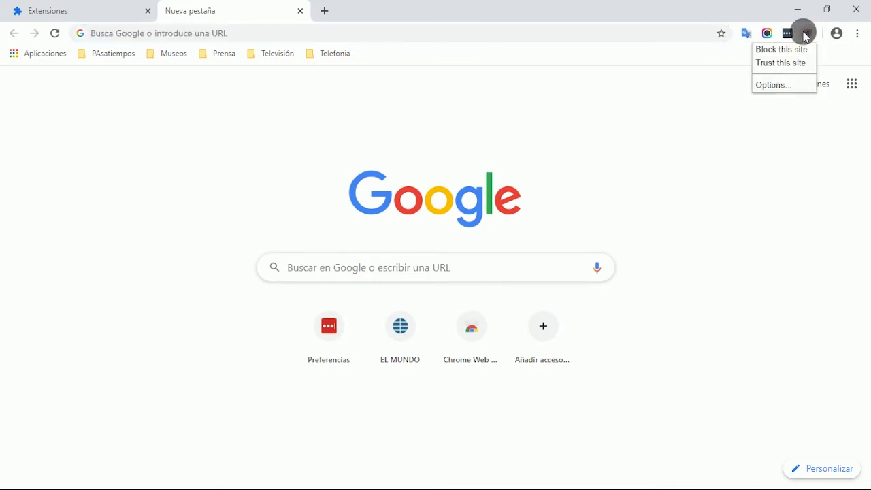
{"action": "left_click", "coordinate": [789, 53]}
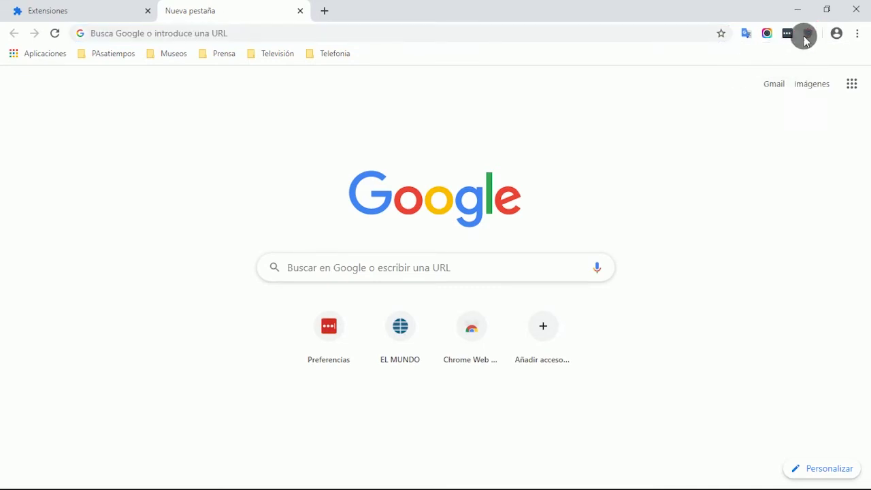
{"action": "right_click", "coordinate": [808, 33]}
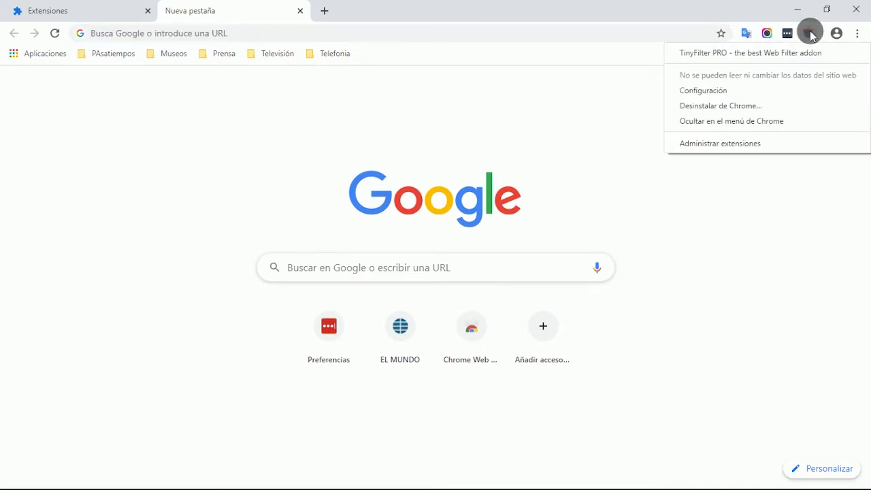
{"action": "left_click", "coordinate": [744, 90]}
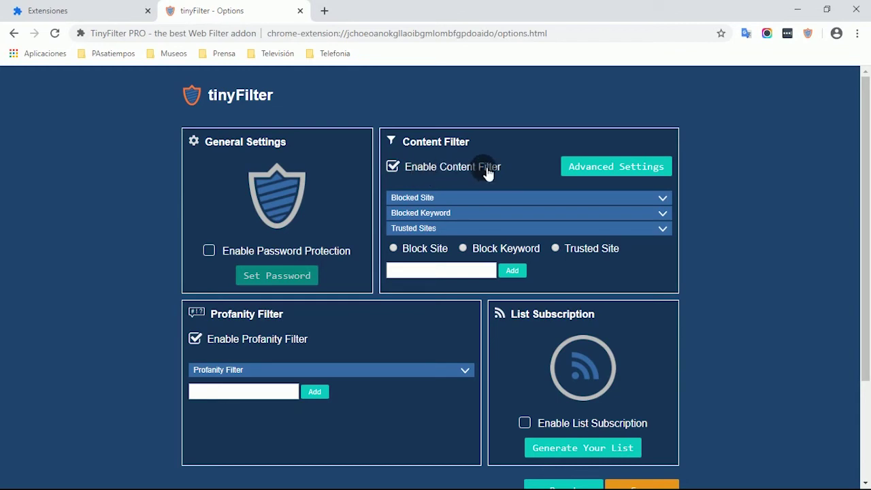
- Examine the content filter's Blocked Site, Blocked Keyword and Trusted Sites lists on the tinyFilter options page
{"action": "left_click", "coordinate": [661, 200]}
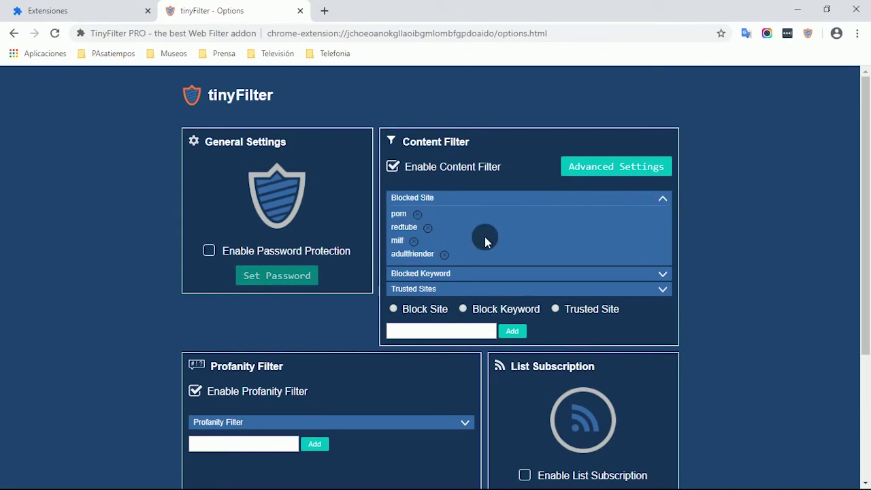
{"action": "scroll", "coordinate": [484, 238], "scroll_direction": "down", "scroll_amount": 2}
{"action": "scroll", "coordinate": [501, 246], "scroll_direction": "up", "scroll_amount": 2}
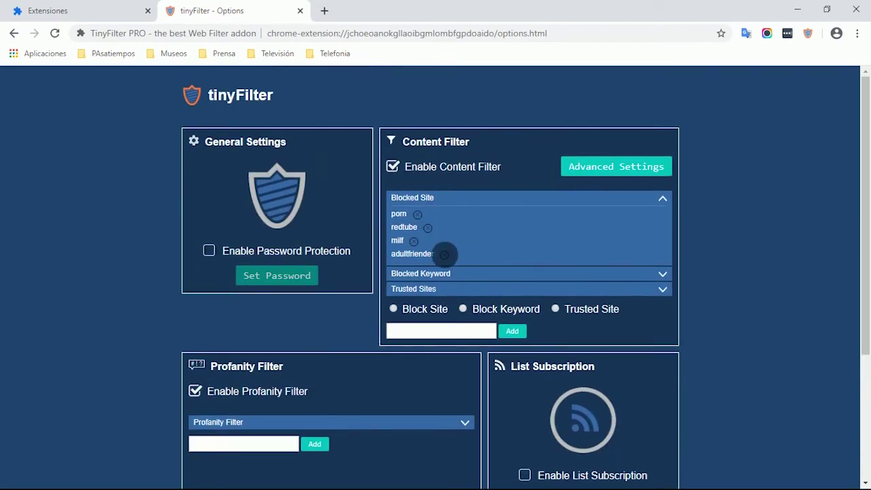
{"action": "left_click", "coordinate": [478, 279]}
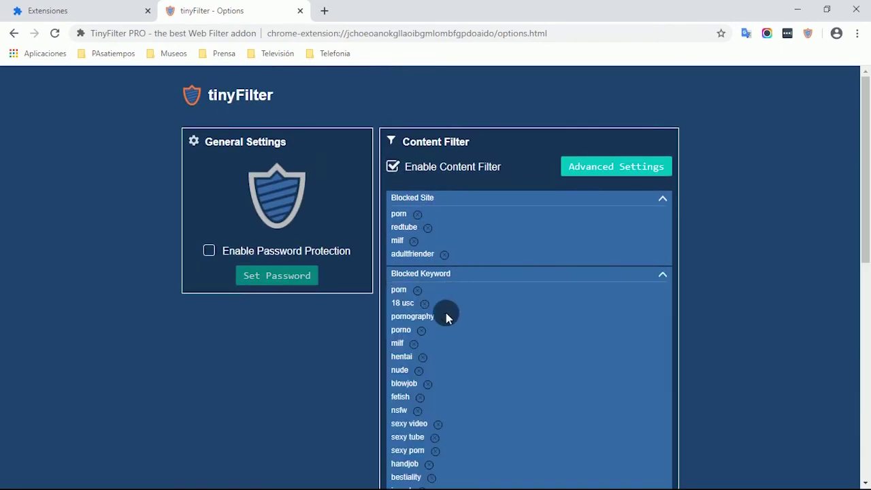
{"action": "scroll", "coordinate": [443, 351], "scroll_direction": "down", "scroll_amount": 3}
{"action": "scroll", "coordinate": [443, 351], "scroll_direction": "down", "scroll_amount": 2}
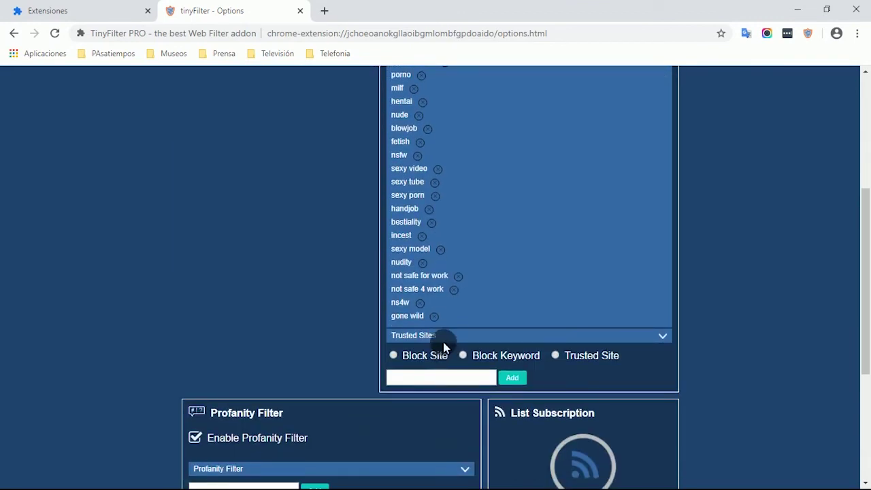
{"action": "left_click", "coordinate": [441, 335]}
{"action": "scroll", "coordinate": [443, 356], "scroll_direction": "down", "scroll_amount": 2}
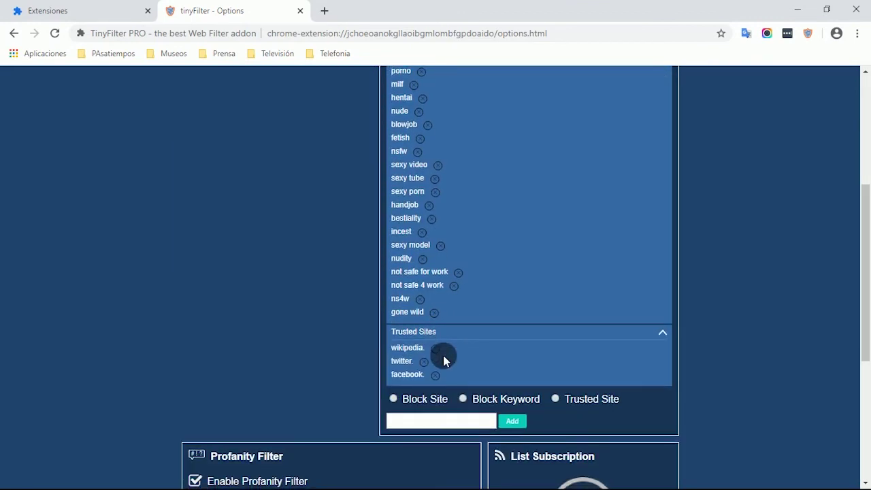
{"action": "scroll", "coordinate": [449, 356], "scroll_direction": "up", "scroll_amount": 1}
{"action": "scroll", "coordinate": [449, 356], "scroll_direction": "up", "scroll_amount": 4}
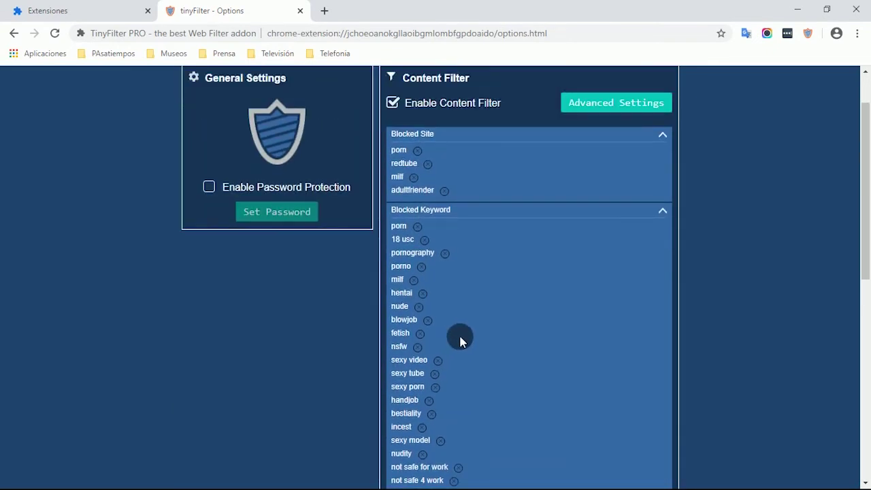
- Check the content filter's Advanced Settings, hide them again and collapse the three site and keyword lists
{"action": "left_click", "coordinate": [608, 104]}
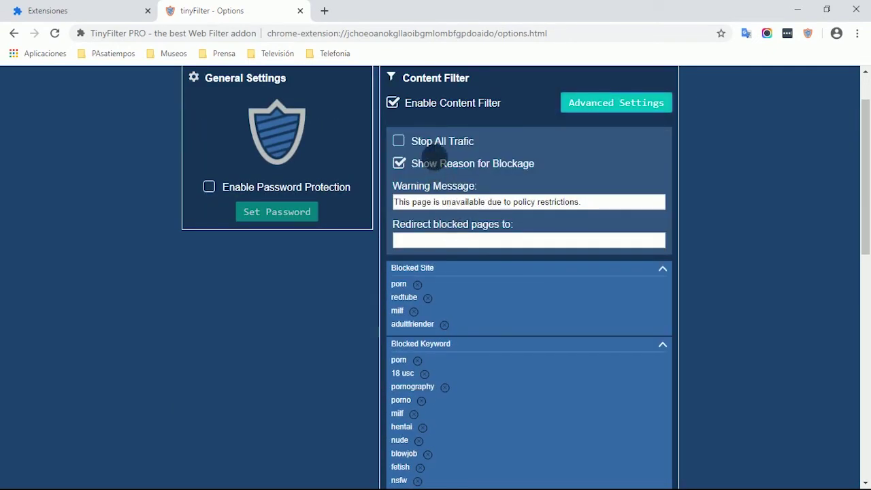
{"action": "left_click", "coordinate": [613, 106]}
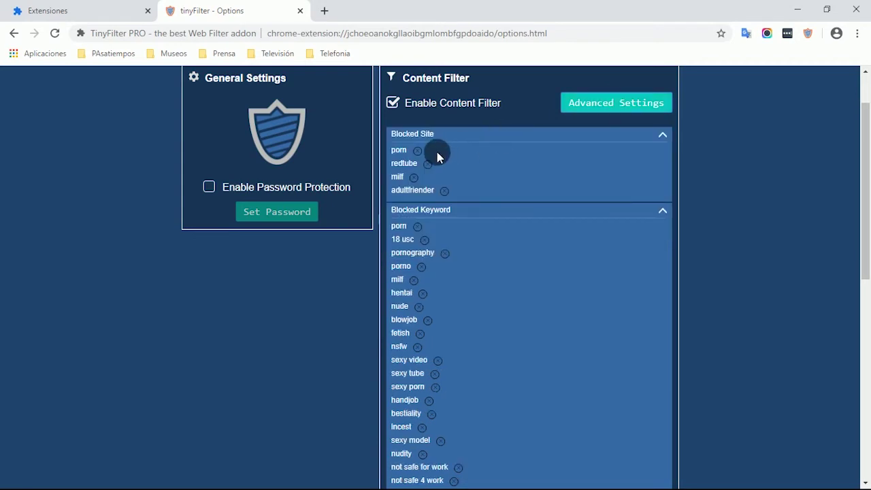
{"action": "left_click", "coordinate": [663, 136]}
{"action": "left_click", "coordinate": [663, 150]}
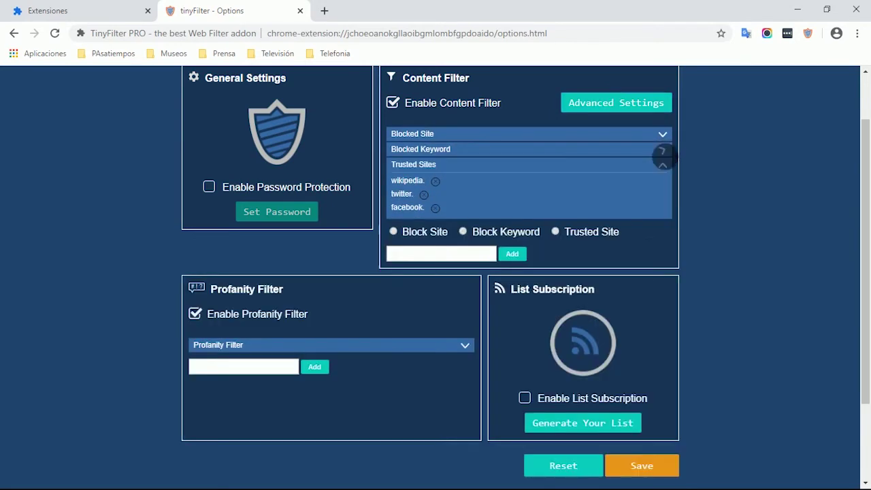
{"action": "left_click", "coordinate": [664, 167]}
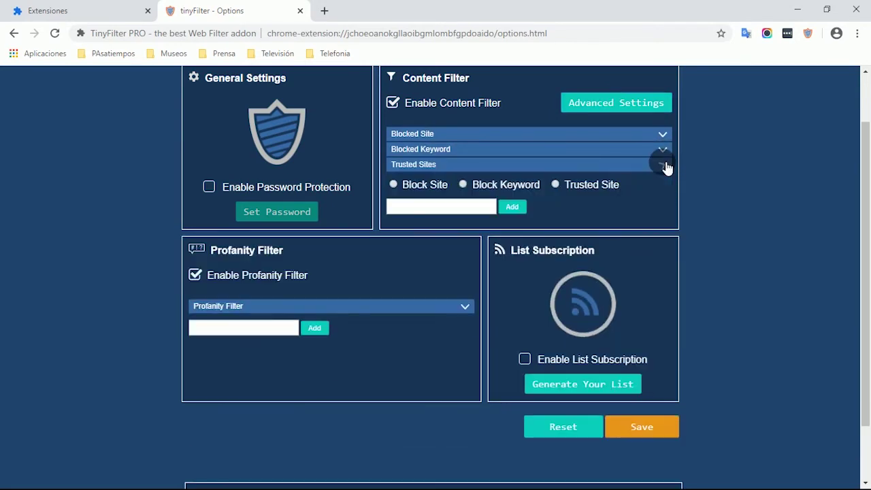
{"action": "left_click", "coordinate": [422, 207]}
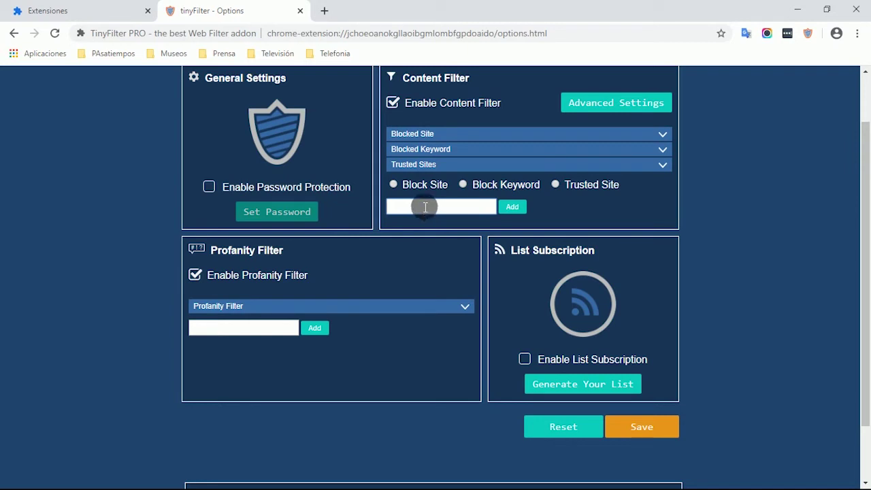
{"action": "left_click", "coordinate": [326, 33]}
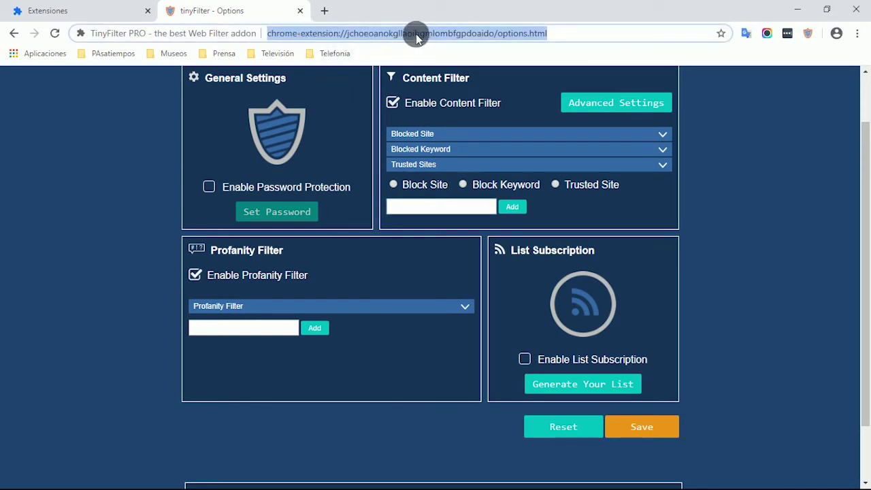
{"action": "left_click", "coordinate": [415, 214]}
{"action": "right_click", "coordinate": [408, 210]}
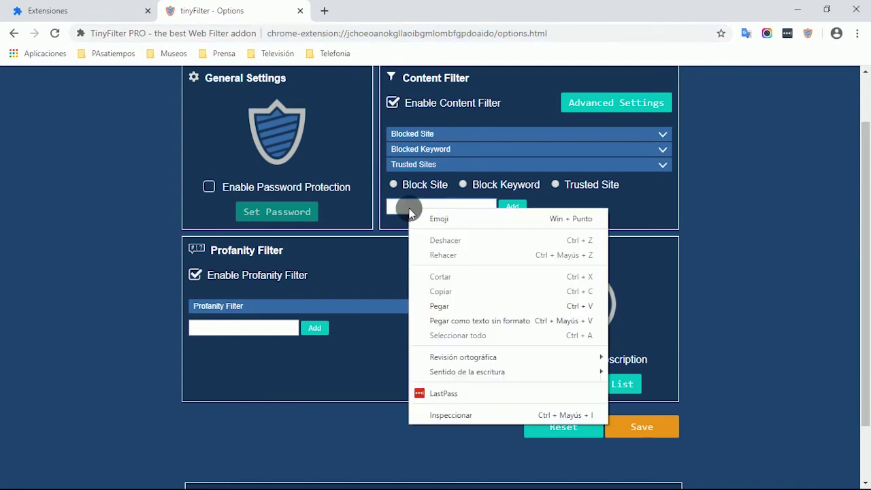
{"action": "left_click", "coordinate": [386, 230]}
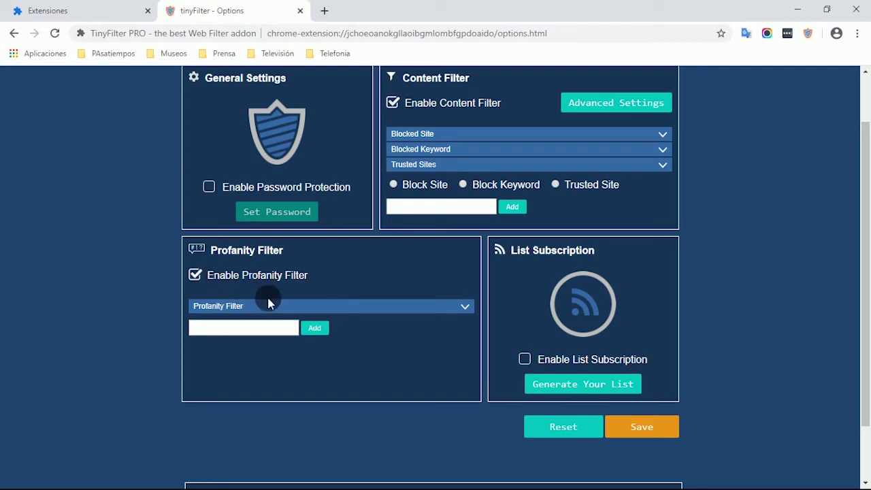
- Review the Profanity Filter's word list, collapse it and look over the rest of the tinyFilter options page
{"action": "left_click", "coordinate": [455, 309]}
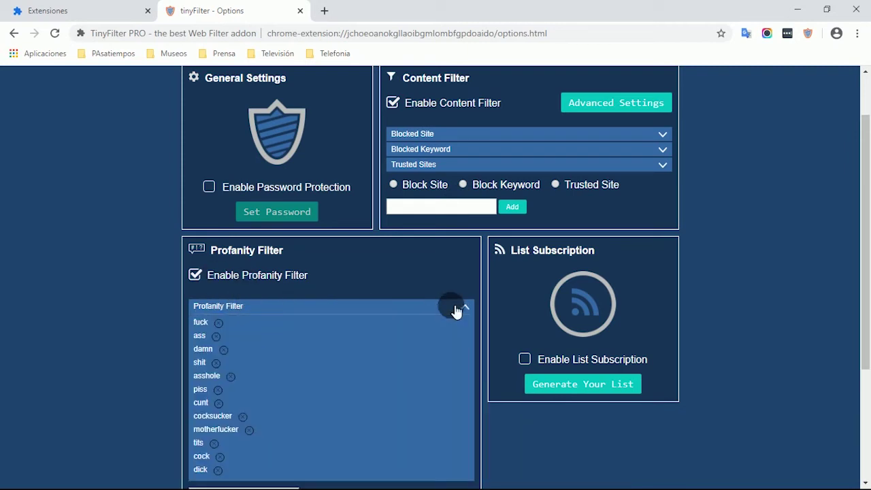
{"action": "scroll", "coordinate": [346, 376], "scroll_direction": "down", "scroll_amount": 1}
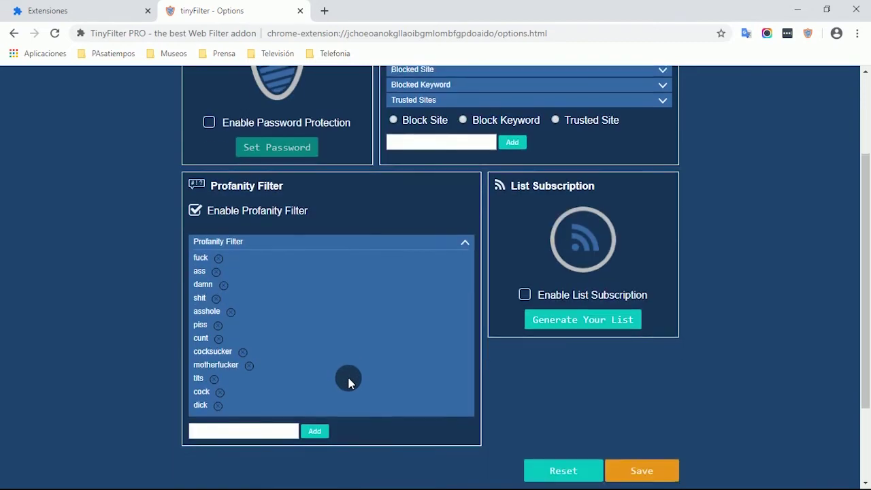
{"action": "scroll", "coordinate": [348, 383], "scroll_direction": "down", "scroll_amount": 2}
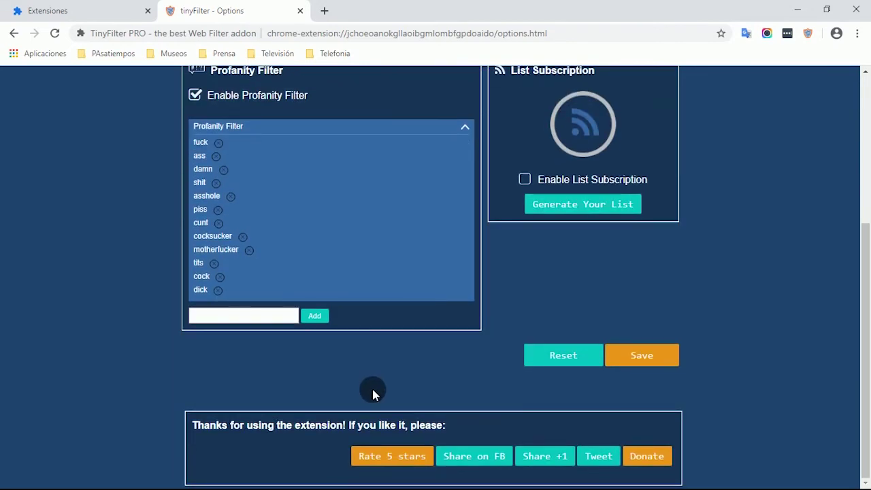
{"action": "scroll", "coordinate": [371, 388], "scroll_direction": "up", "scroll_amount": 1}
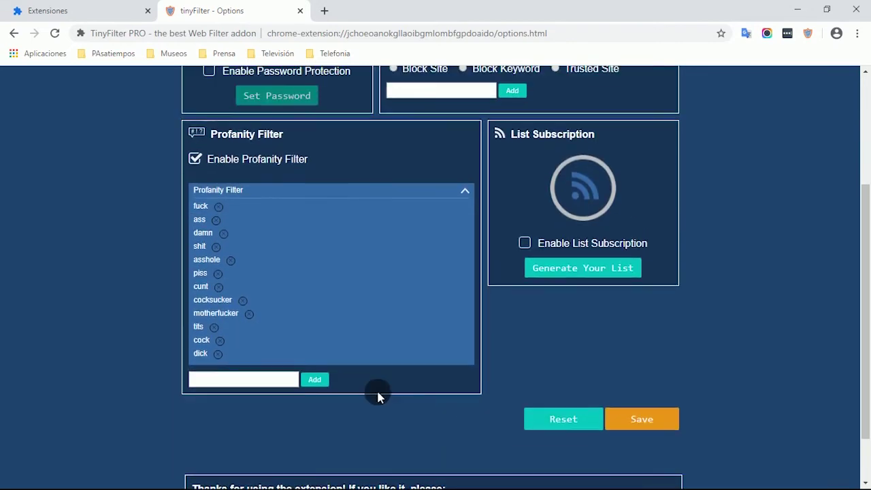
{"action": "left_click", "coordinate": [464, 193]}
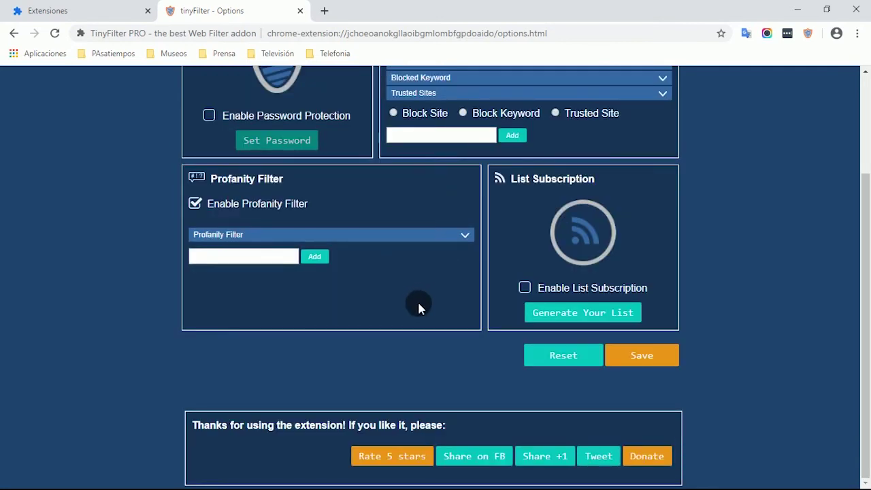
{"action": "scroll", "coordinate": [417, 307], "scroll_direction": "up", "scroll_amount": 2}
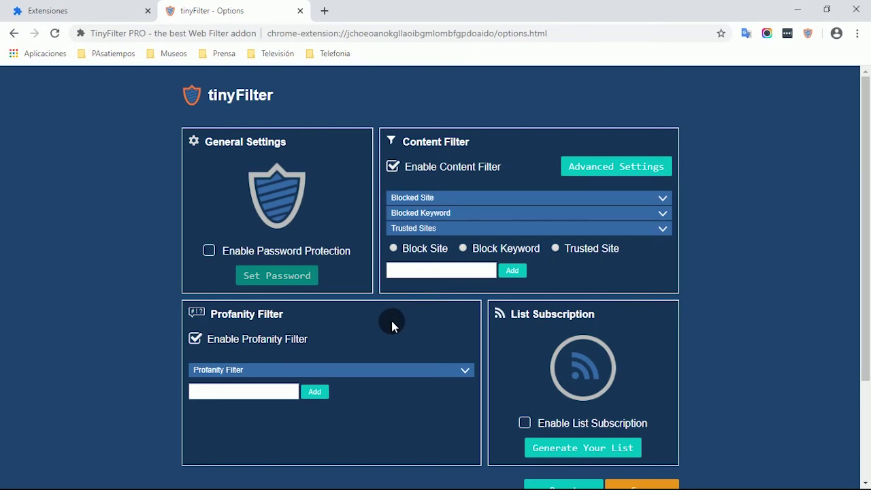
{"action": "scroll", "coordinate": [392, 325], "scroll_direction": "down", "scroll_amount": 2}
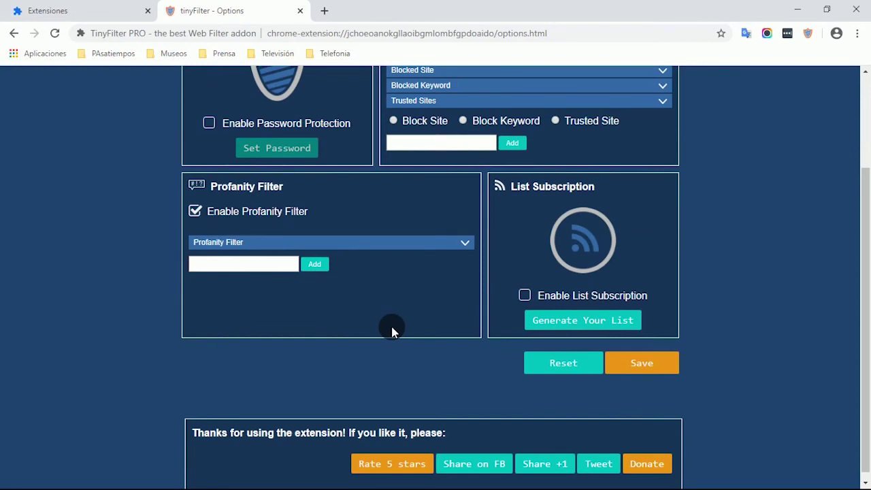
{"action": "scroll", "coordinate": [392, 331], "scroll_direction": "up", "scroll_amount": 2}
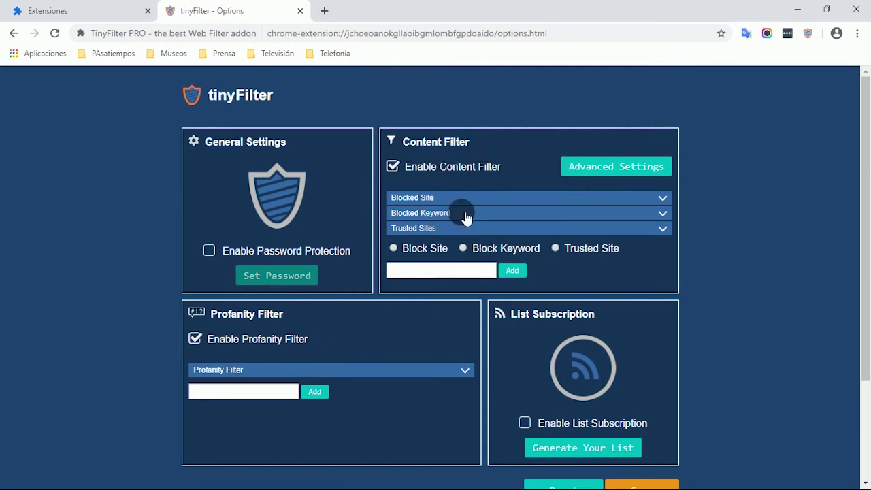
- Switch tinyFilter's content filter off and back on, and do the same with its profanity filter
{"action": "left_click", "coordinate": [393, 168]}
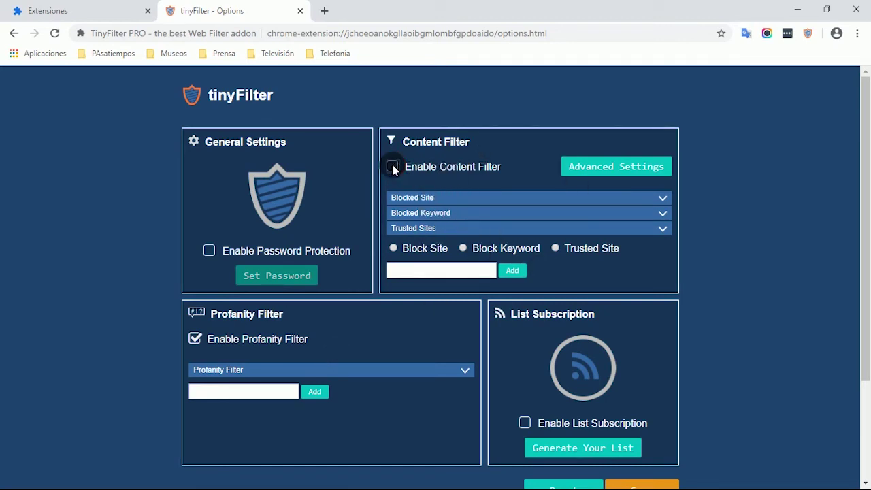
{"action": "left_click", "coordinate": [393, 169]}
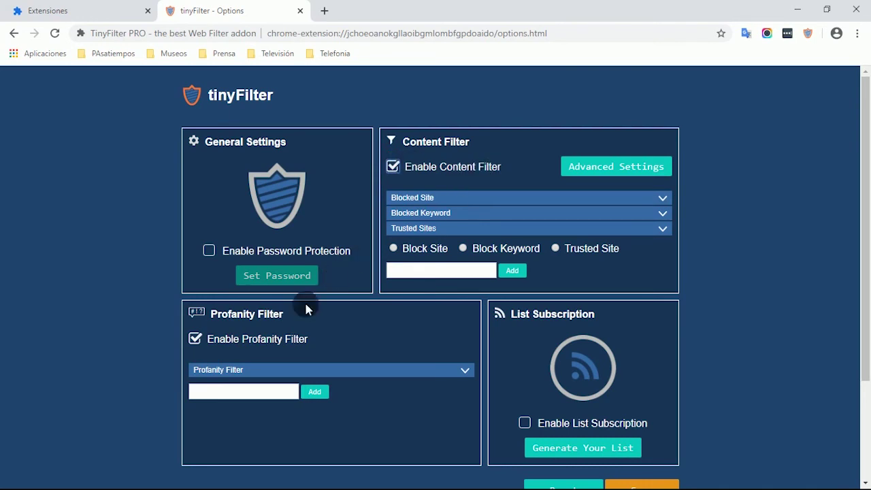
{"action": "left_click", "coordinate": [195, 338]}
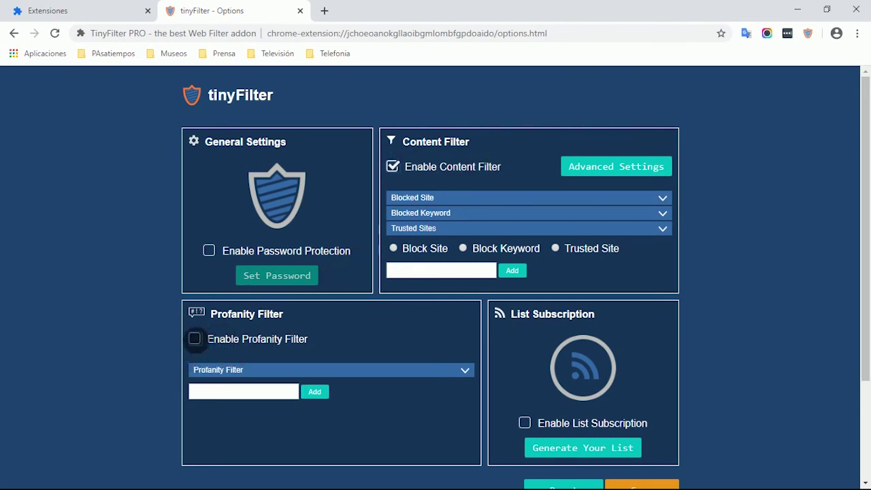
{"action": "left_click", "coordinate": [194, 339]}
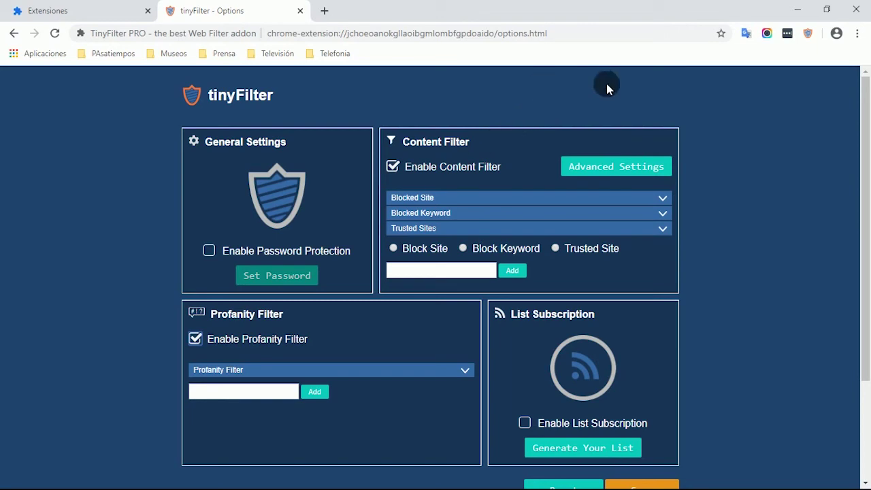
- Open a new tab, bring up Chrome's Extensions management page and look over the installed extensions and apps
{"action": "left_click", "coordinate": [325, 11]}
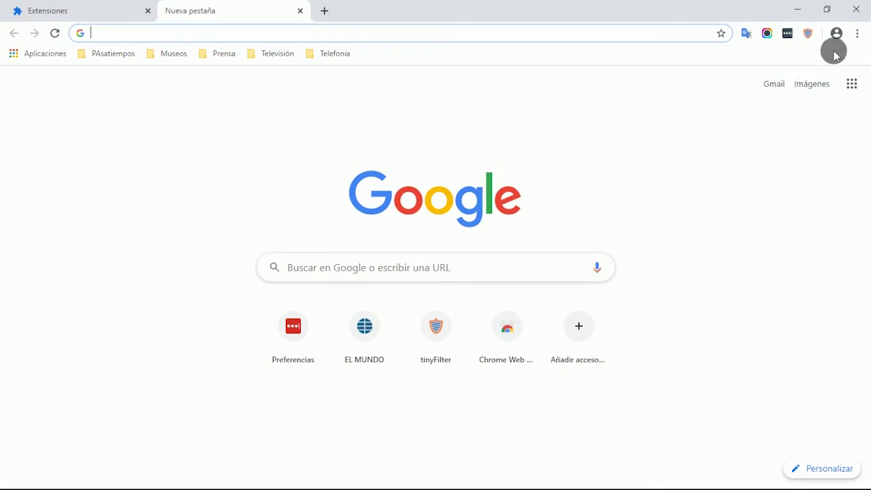
{"action": "left_click", "coordinate": [859, 34]}
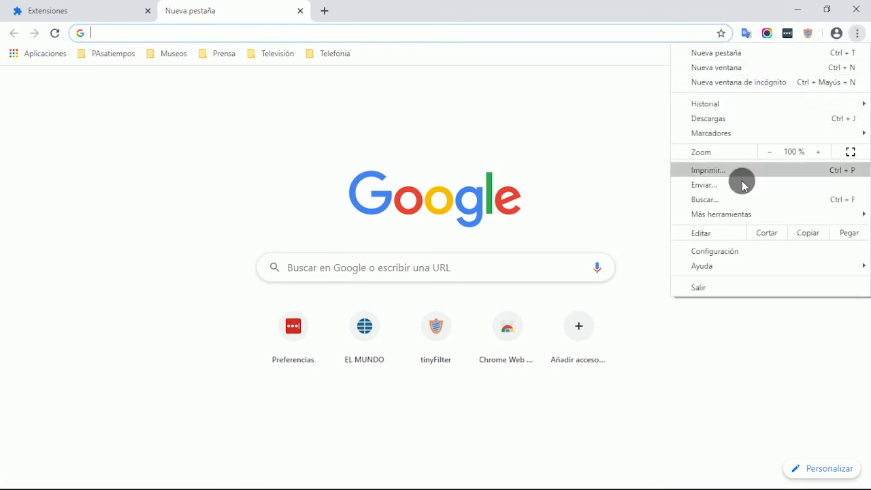
{"action": "mouse_move", "coordinate": [746, 216]}
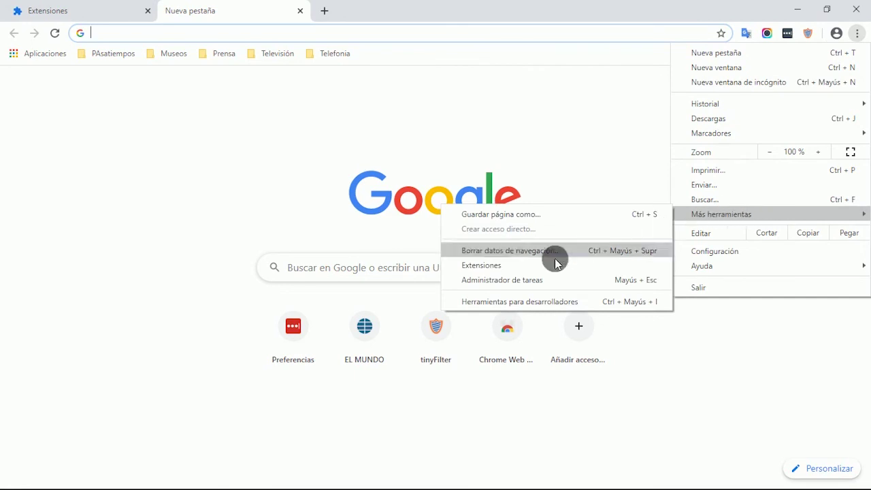
{"action": "left_click", "coordinate": [503, 265]}
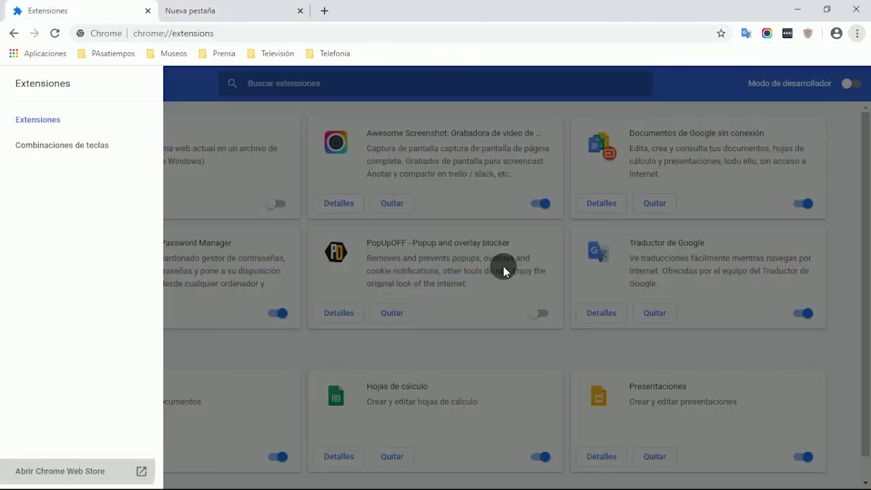
{"action": "left_click", "coordinate": [395, 417]}
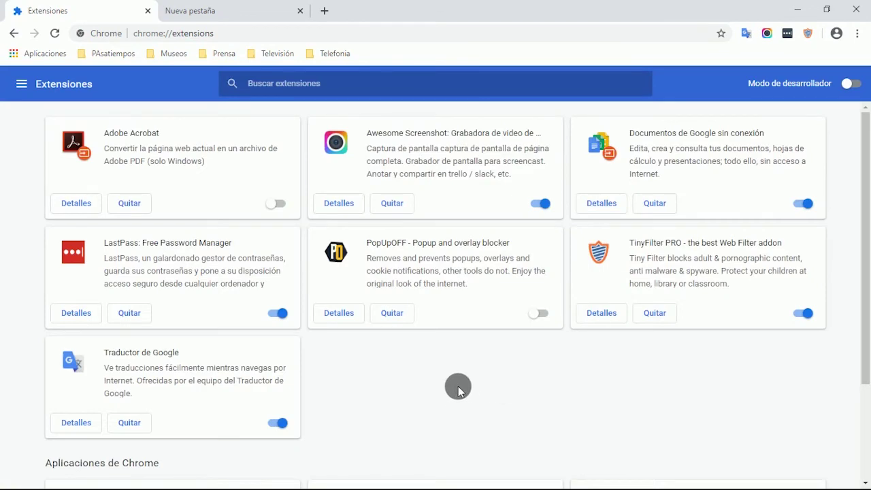
{"action": "scroll", "coordinate": [456, 385], "scroll_direction": "down", "scroll_amount": 3}
{"action": "scroll", "coordinate": [465, 388], "scroll_direction": "up", "scroll_amount": 2}
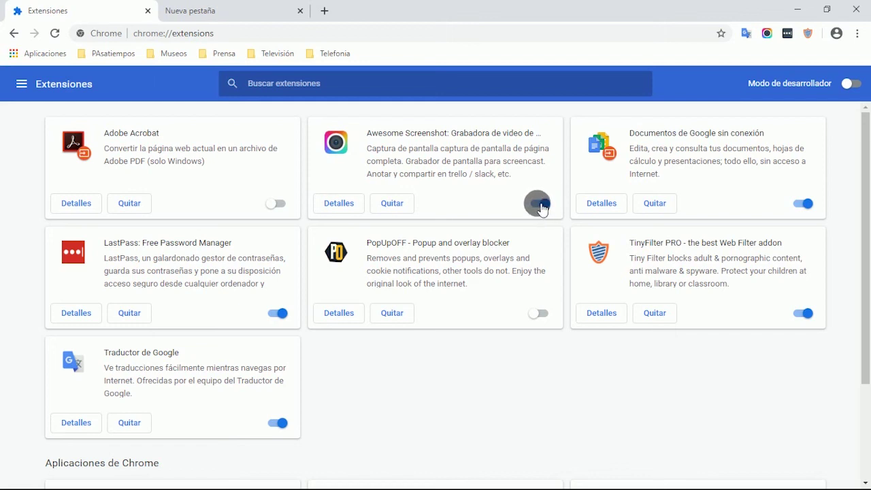
- Disable the Awesome Screenshot extension and enable it again
{"action": "left_click", "coordinate": [541, 205]}
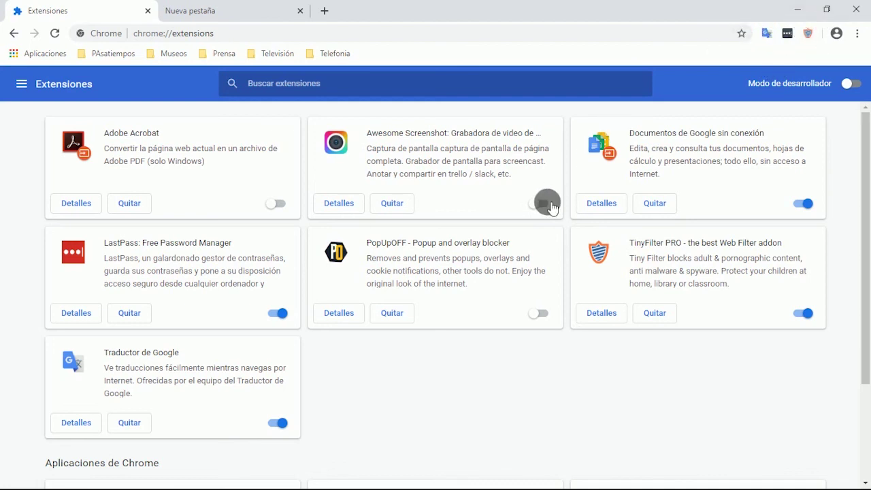
{"action": "left_click", "coordinate": [543, 204]}
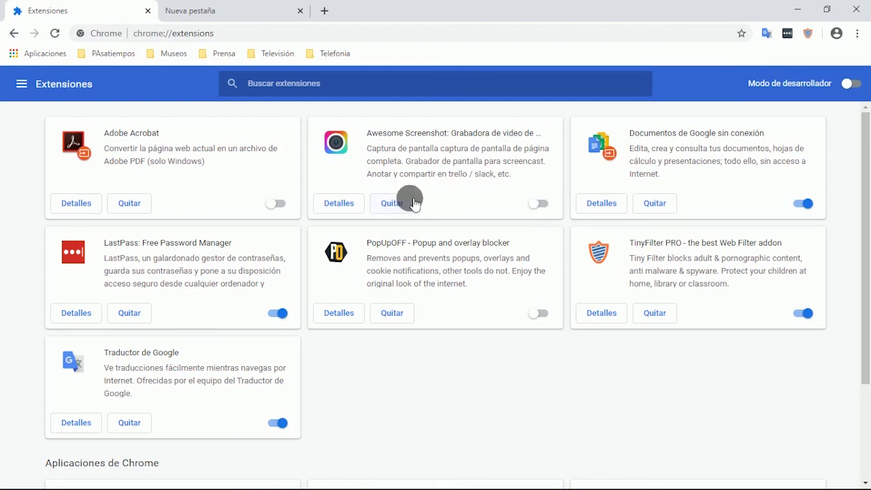
{"action": "left_click", "coordinate": [539, 203]}
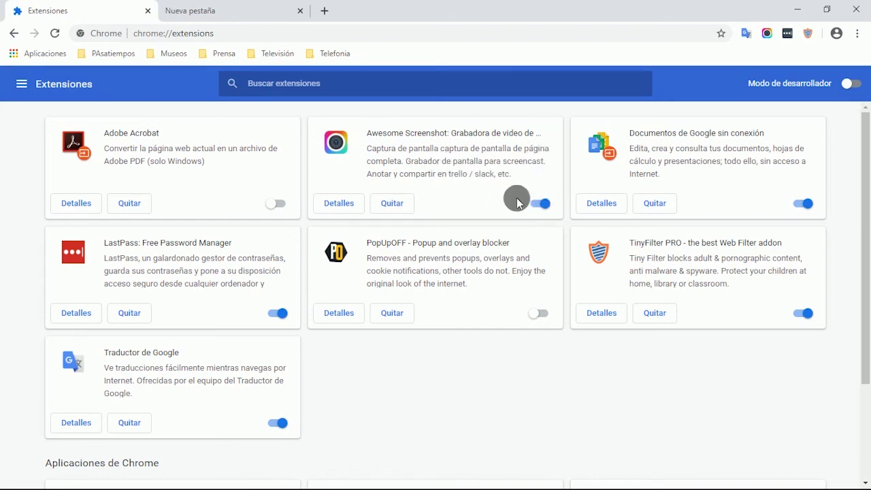
- Switch the Awesome Screenshot extension off and back on once more, and enable the PopUpOFF extension
{"action": "left_click", "coordinate": [543, 203]}
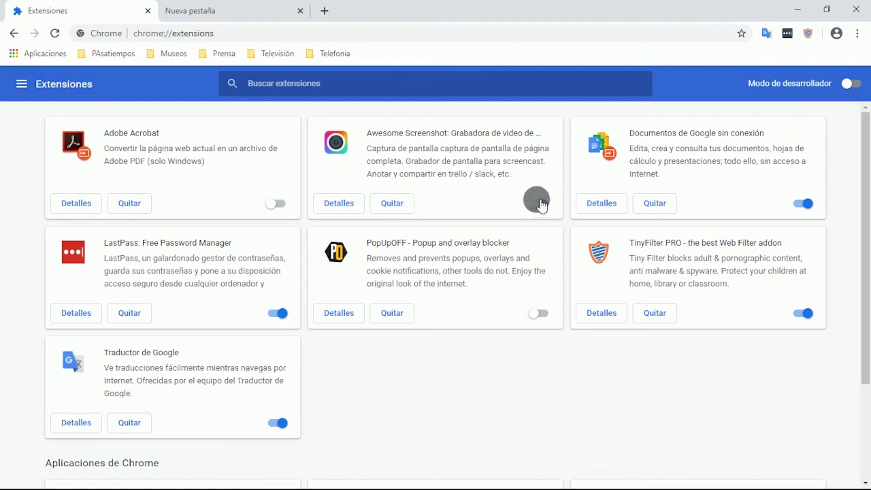
{"action": "left_click", "coordinate": [542, 204]}
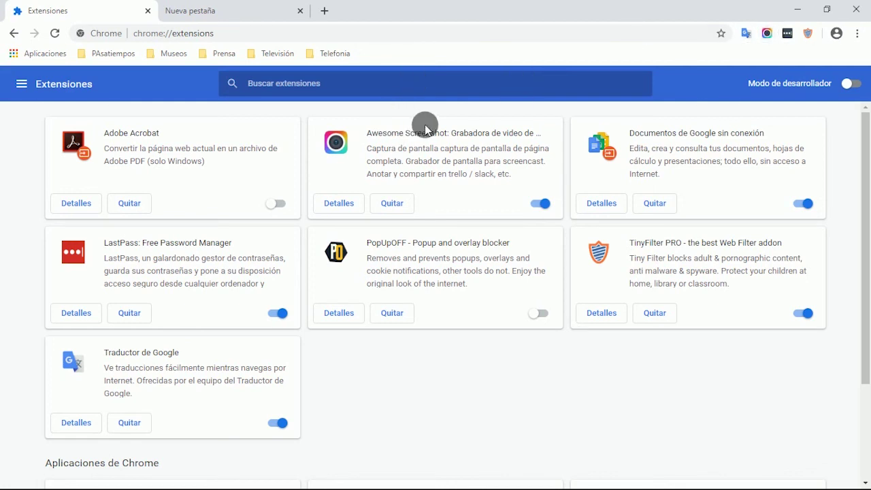
{"action": "left_click", "coordinate": [542, 314]}
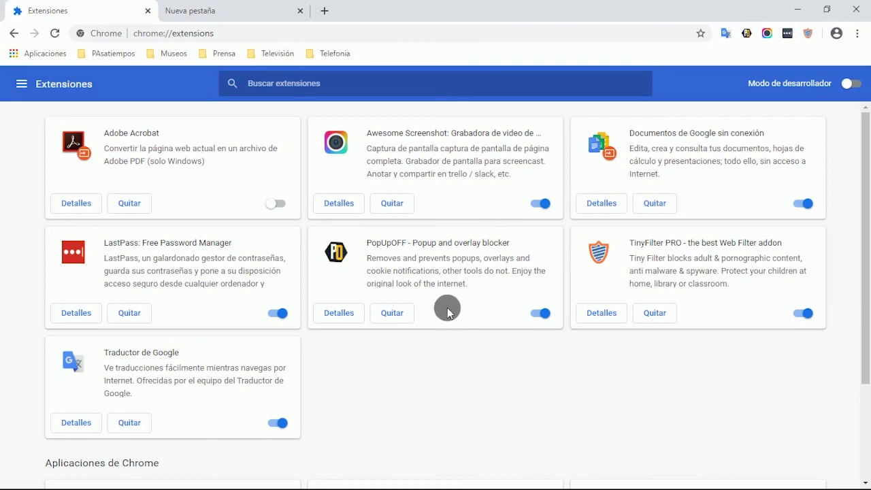
- Remove the PopUpOFF and TinyFilter PRO extensions from Chrome, confirming each removal
{"action": "left_click", "coordinate": [398, 317]}
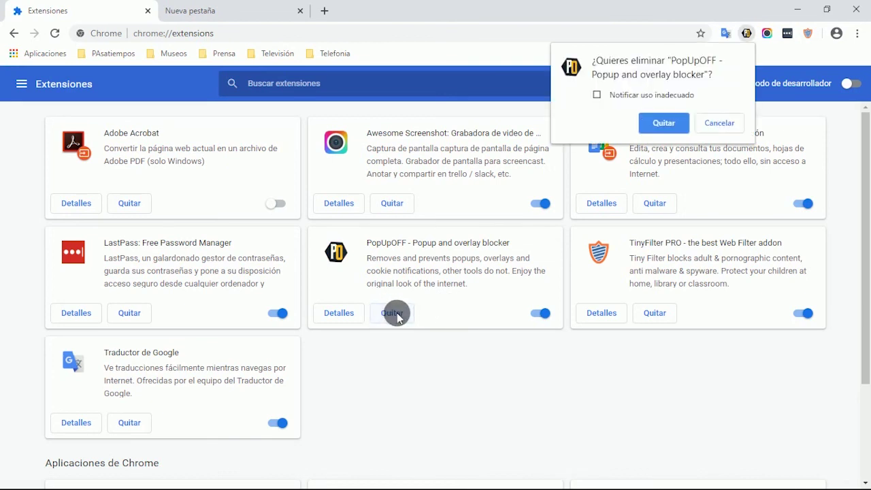
{"action": "left_click", "coordinate": [665, 125]}
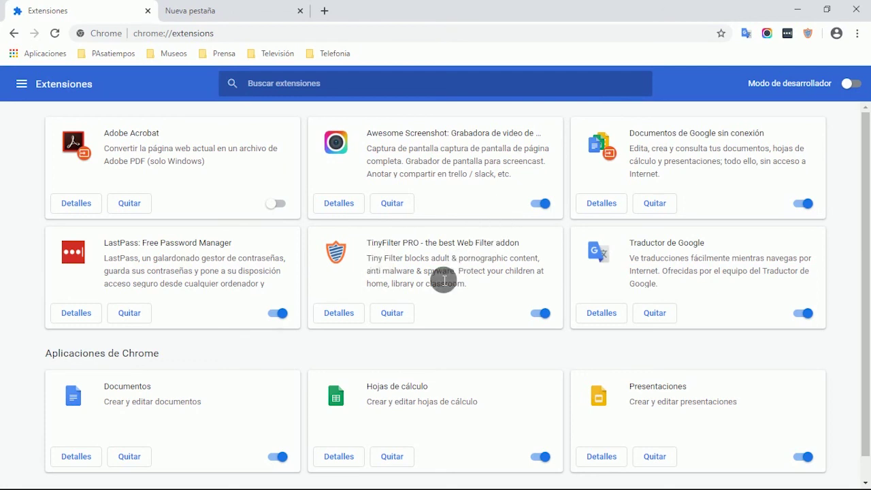
{"action": "left_click", "coordinate": [385, 317]}
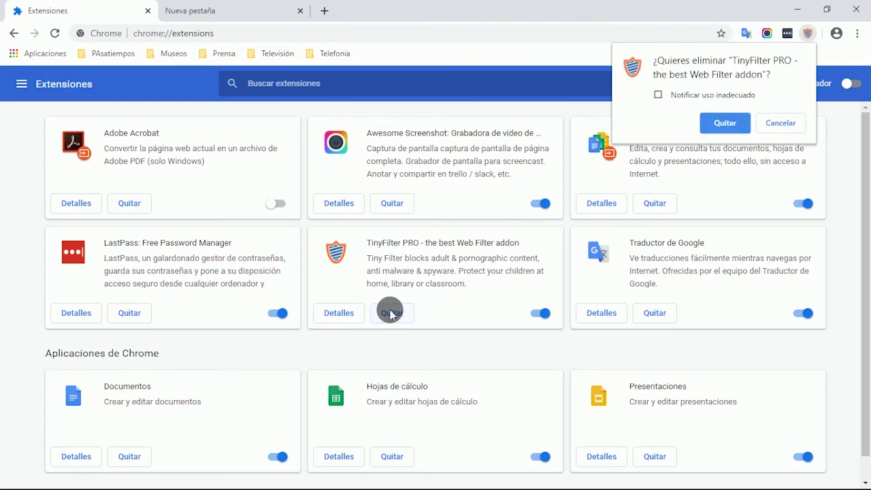
{"action": "left_click", "coordinate": [725, 124]}
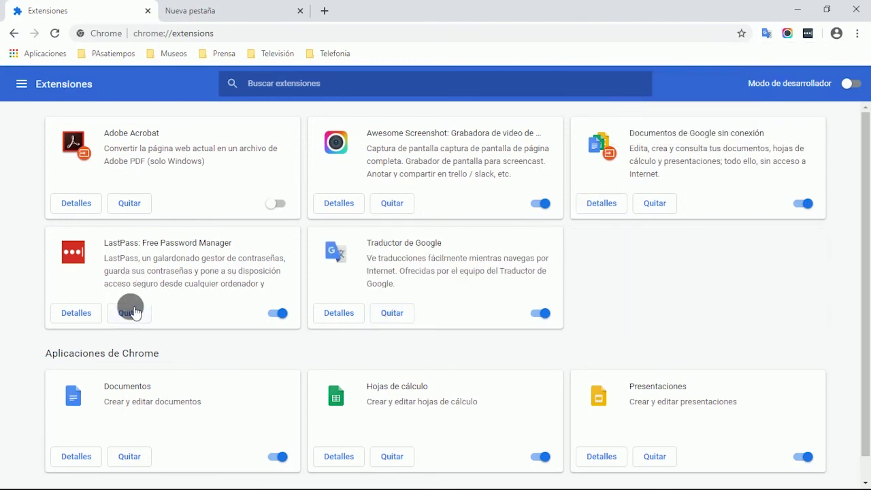
- Remove the Awesome Screenshot and Traductor de Google extensions from Chrome, confirming each removal
{"action": "left_click", "coordinate": [386, 204]}
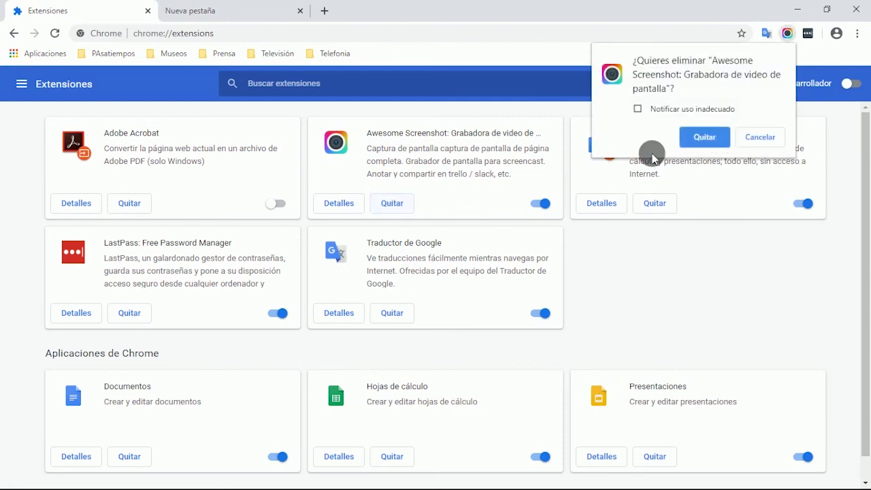
{"action": "left_click", "coordinate": [701, 137]}
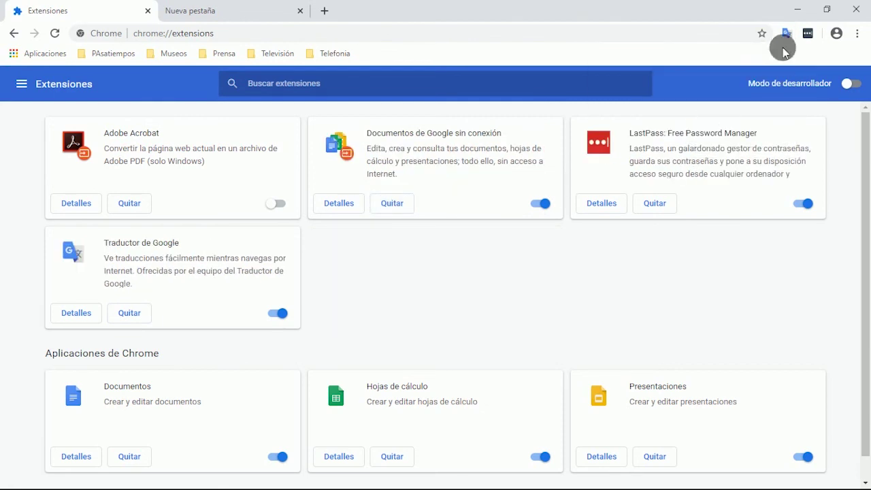
{"action": "left_click", "coordinate": [128, 313]}
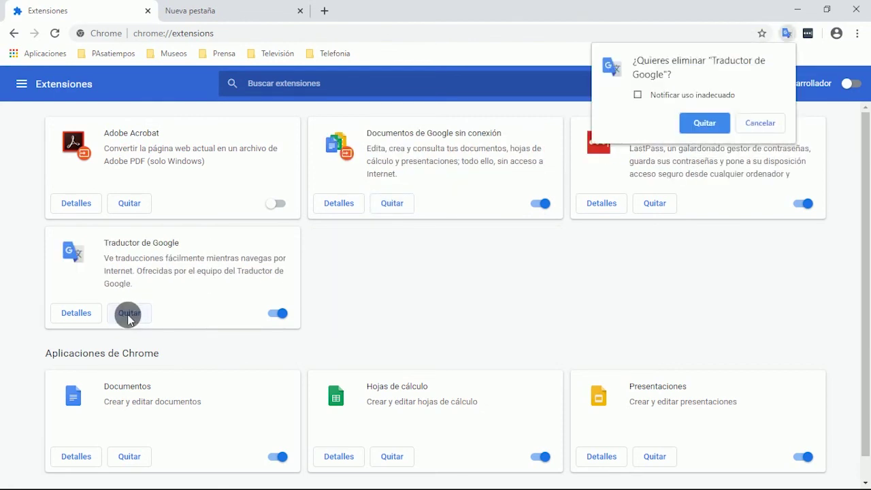
{"action": "left_click", "coordinate": [704, 123]}
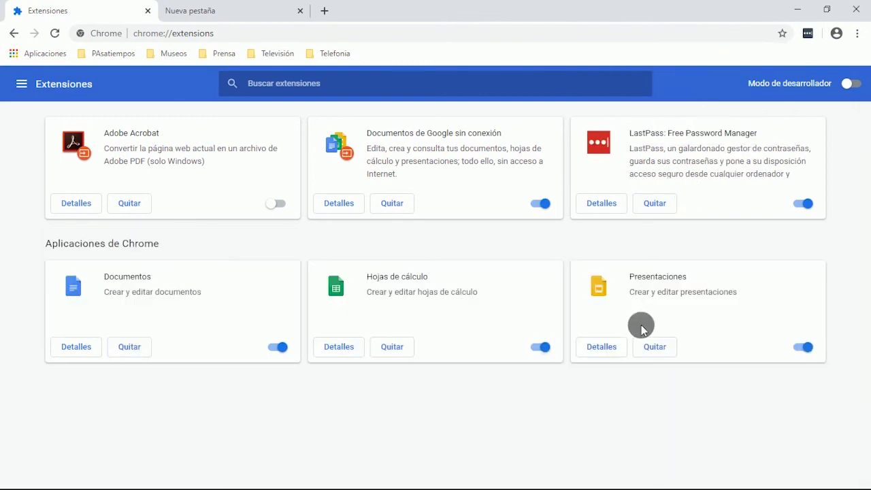
- Remove the Presentaciones app and the LastPass: Free Password Manager extension, confirming each removal
{"action": "left_click", "coordinate": [652, 344]}
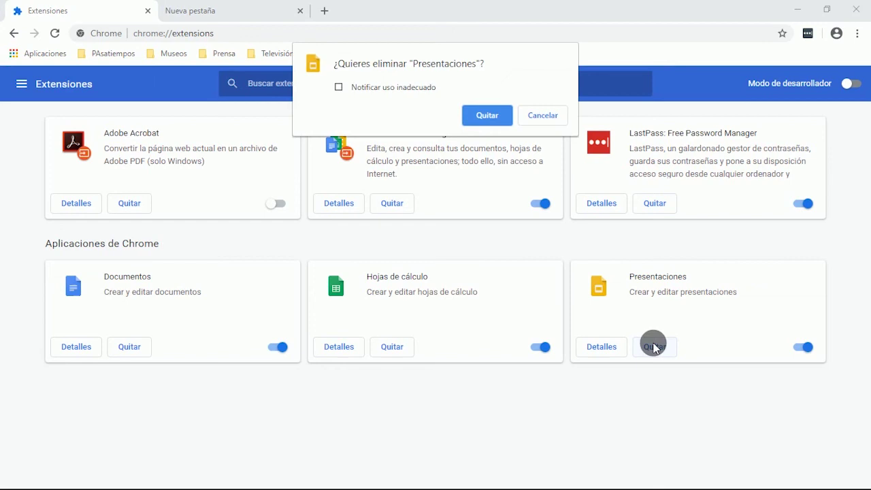
{"action": "left_click", "coordinate": [479, 119]}
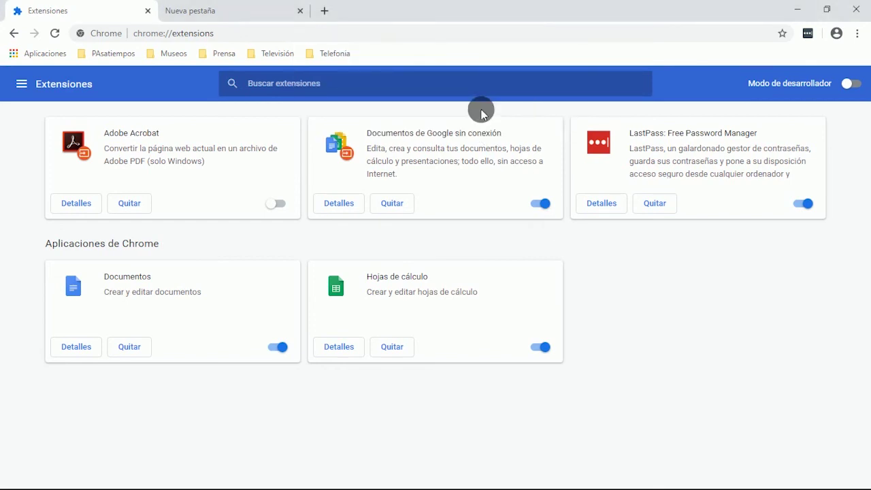
{"action": "left_click", "coordinate": [653, 203]}
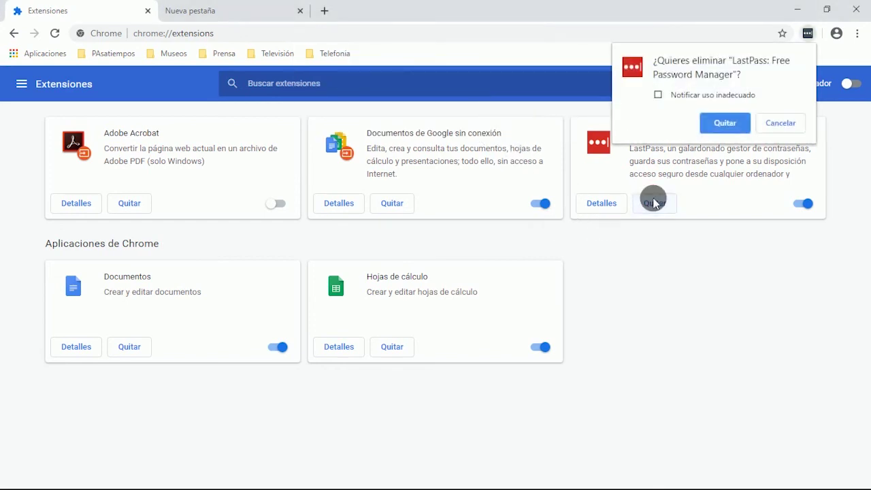
{"action": "left_click", "coordinate": [733, 125]}
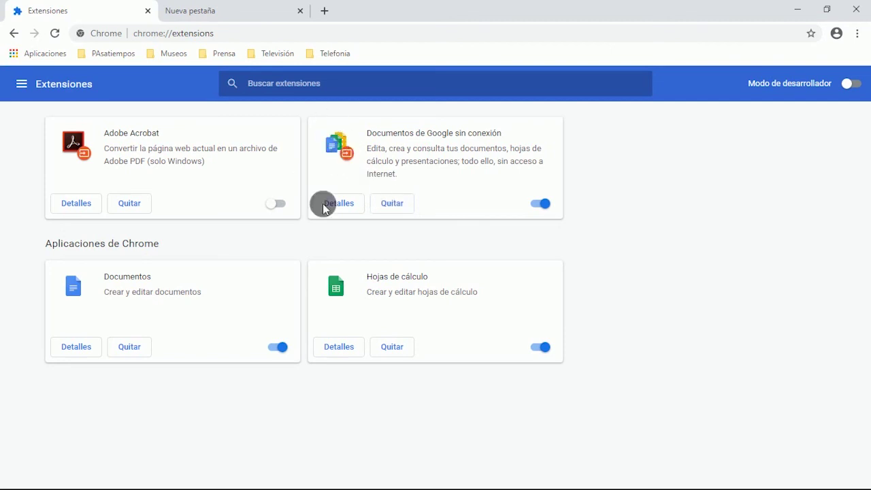
- Enable the Adobe Acrobat extension, try its convert-page-to-PDF action and close the Adobe web page it opens
{"action": "left_click", "coordinate": [277, 205]}
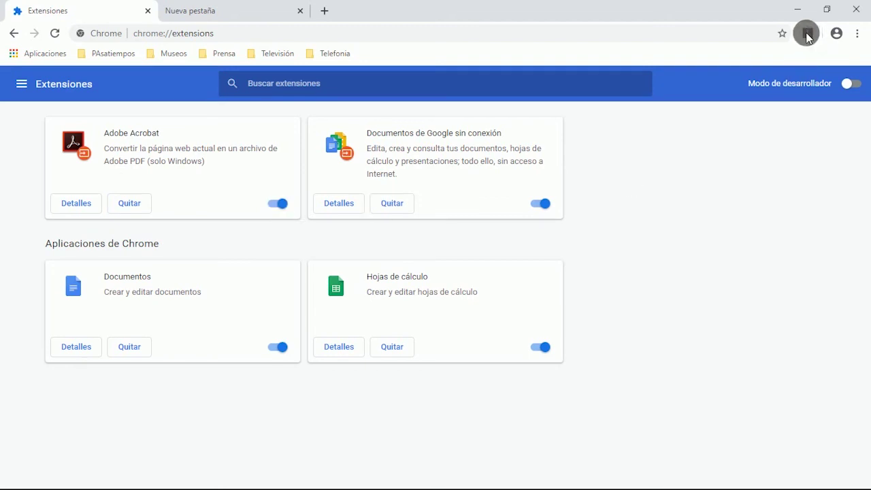
{"action": "left_click", "coordinate": [807, 34]}
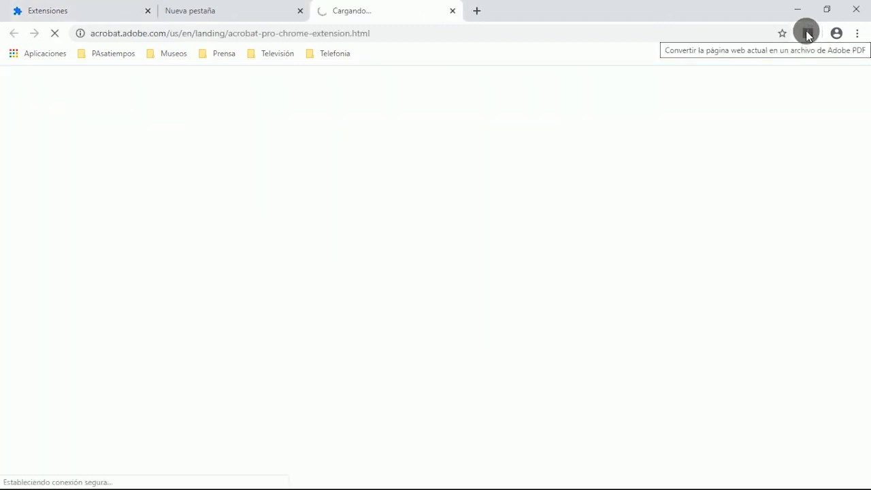
{"action": "left_click", "coordinate": [454, 11]}
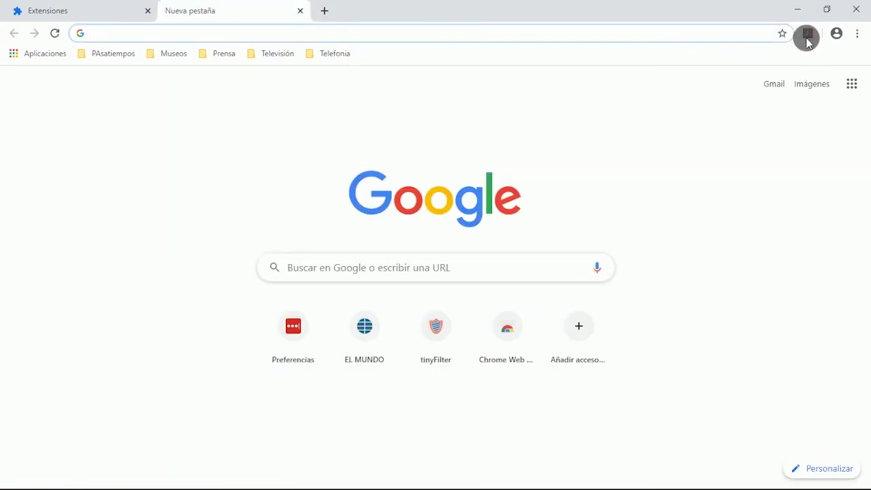
- Return to the Extensions page, disable the Adobe Acrobat extension and enable it again
{"action": "left_click", "coordinate": [68, 11]}
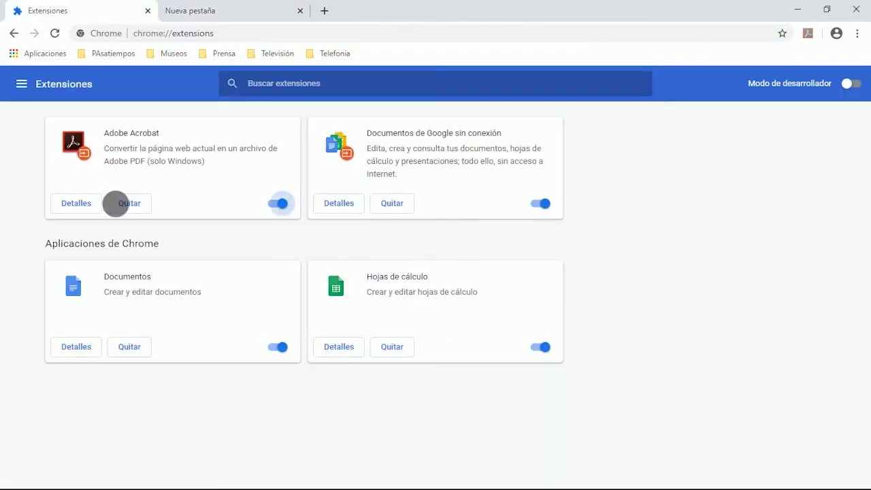
{"action": "left_click", "coordinate": [282, 204]}
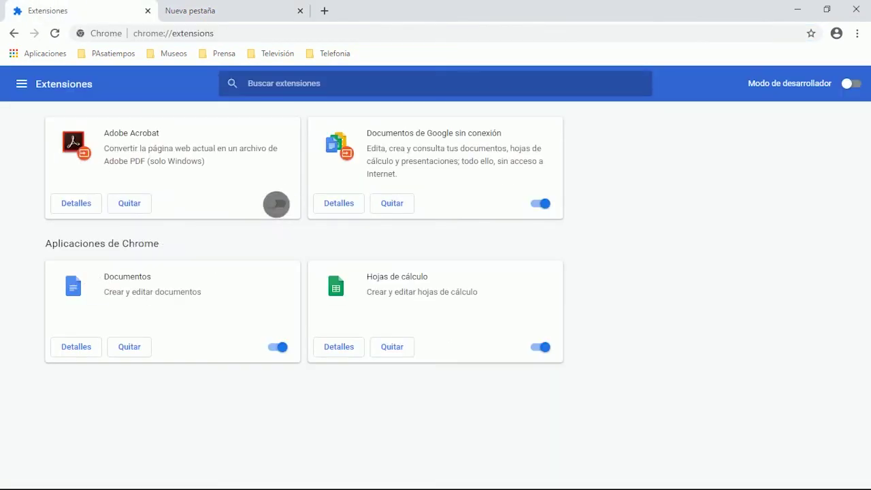
{"action": "left_click", "coordinate": [281, 202]}
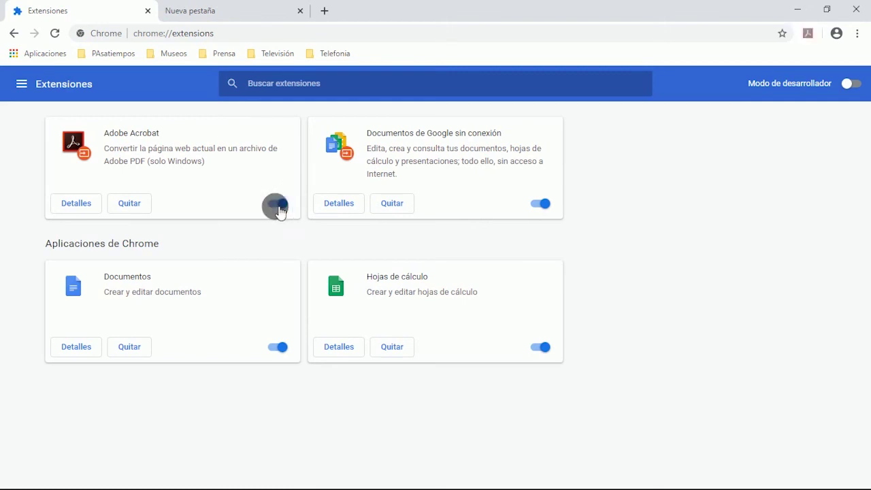